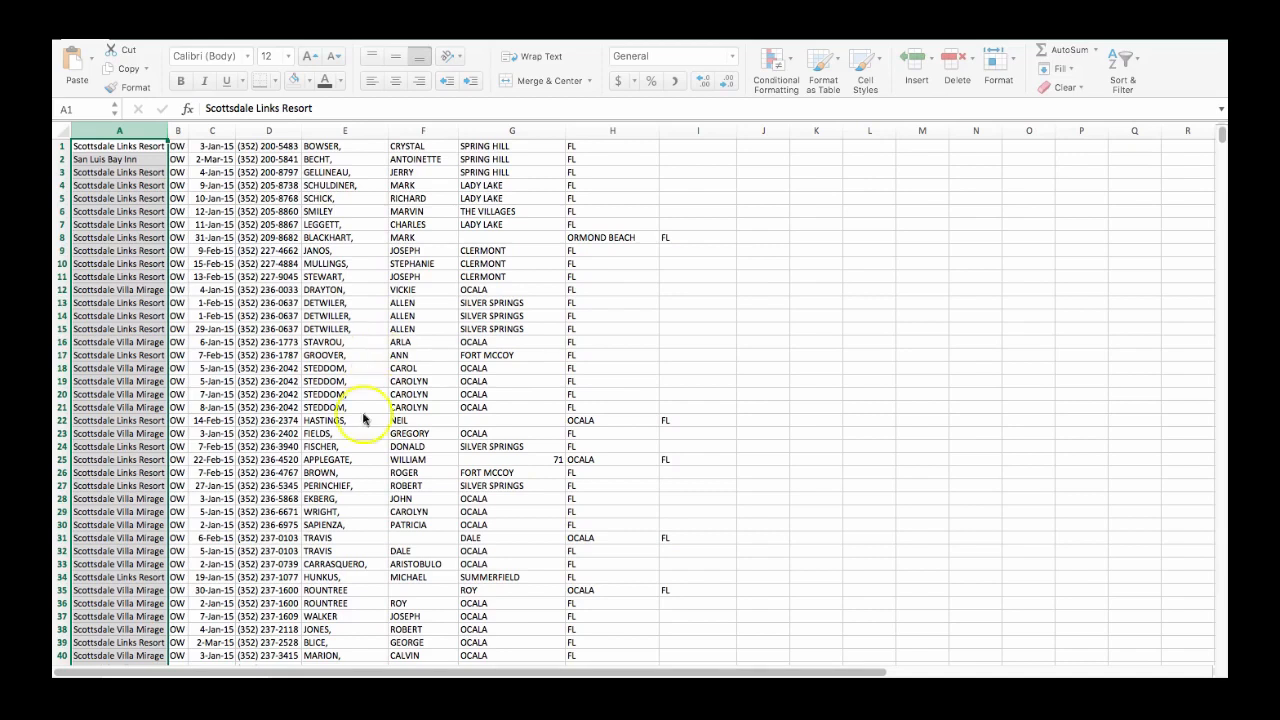
pyautogui.moveTo(823, 671); pyautogui.dragTo(1150, 670)
pyautogui.click(1115, 133)
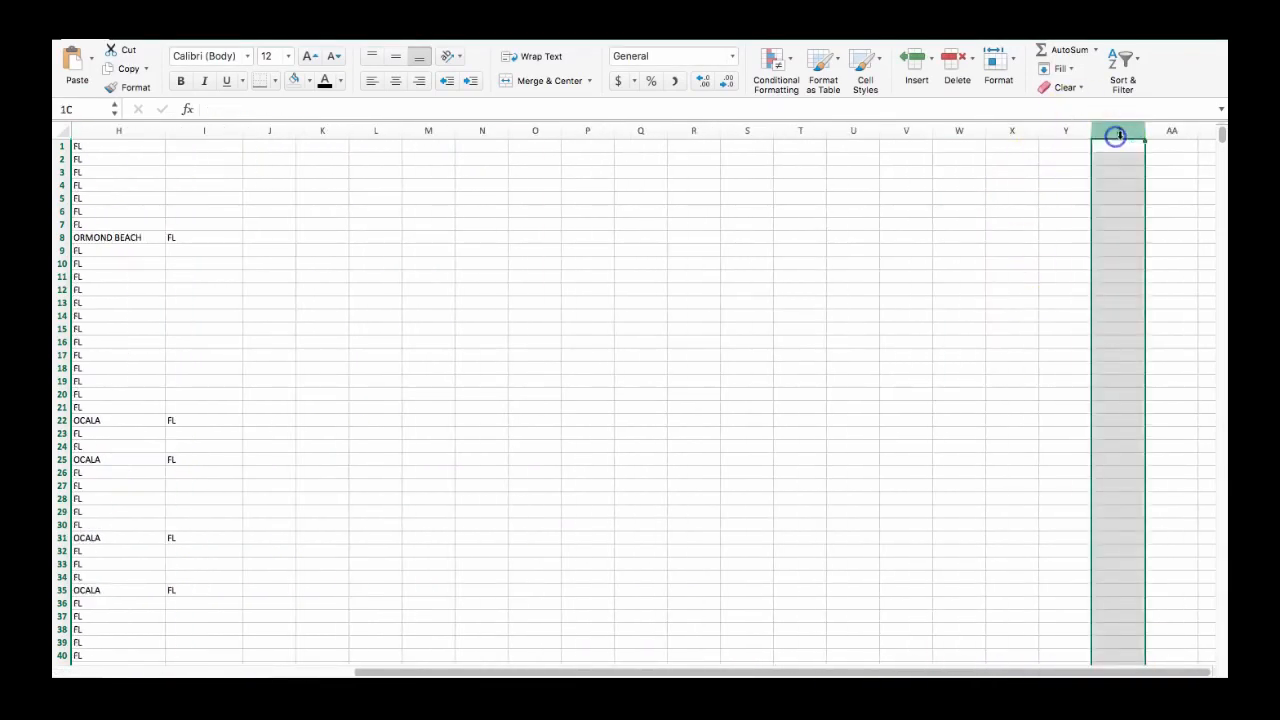
pyautogui.click(1172, 131)
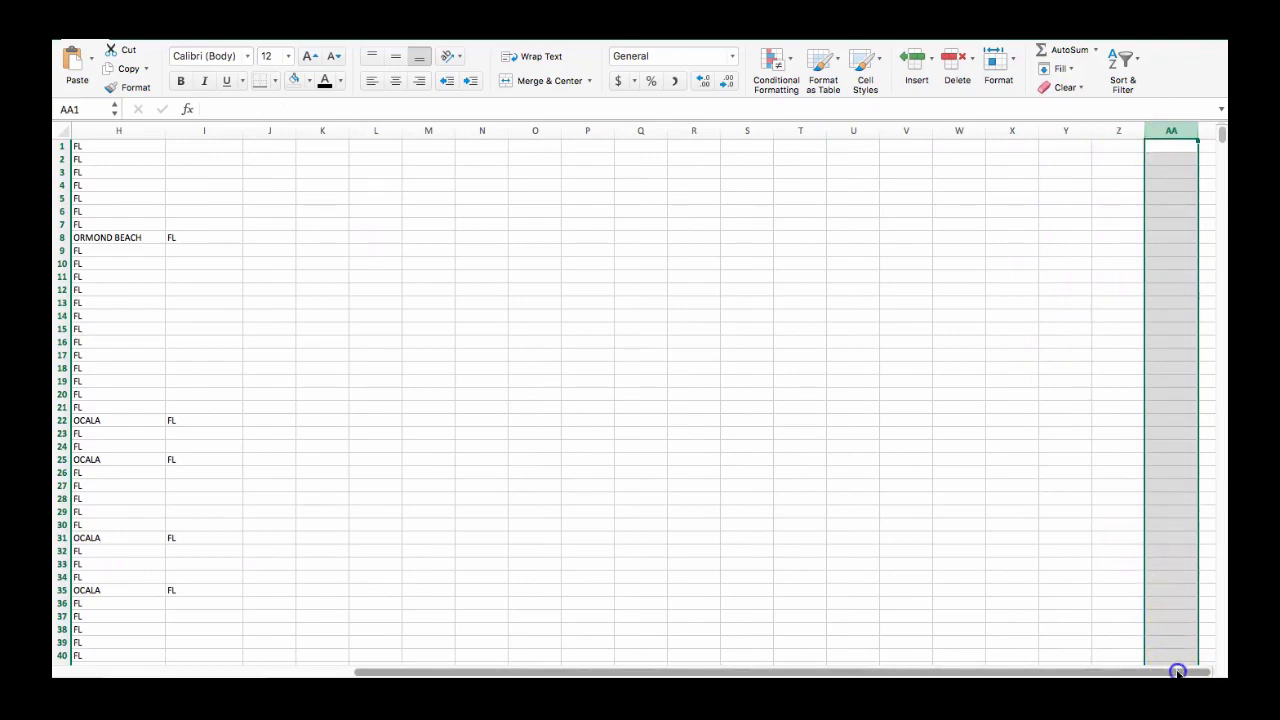
pyautogui.moveTo(1177, 672); pyautogui.dragTo(835, 667)
pyautogui.click(281, 225)
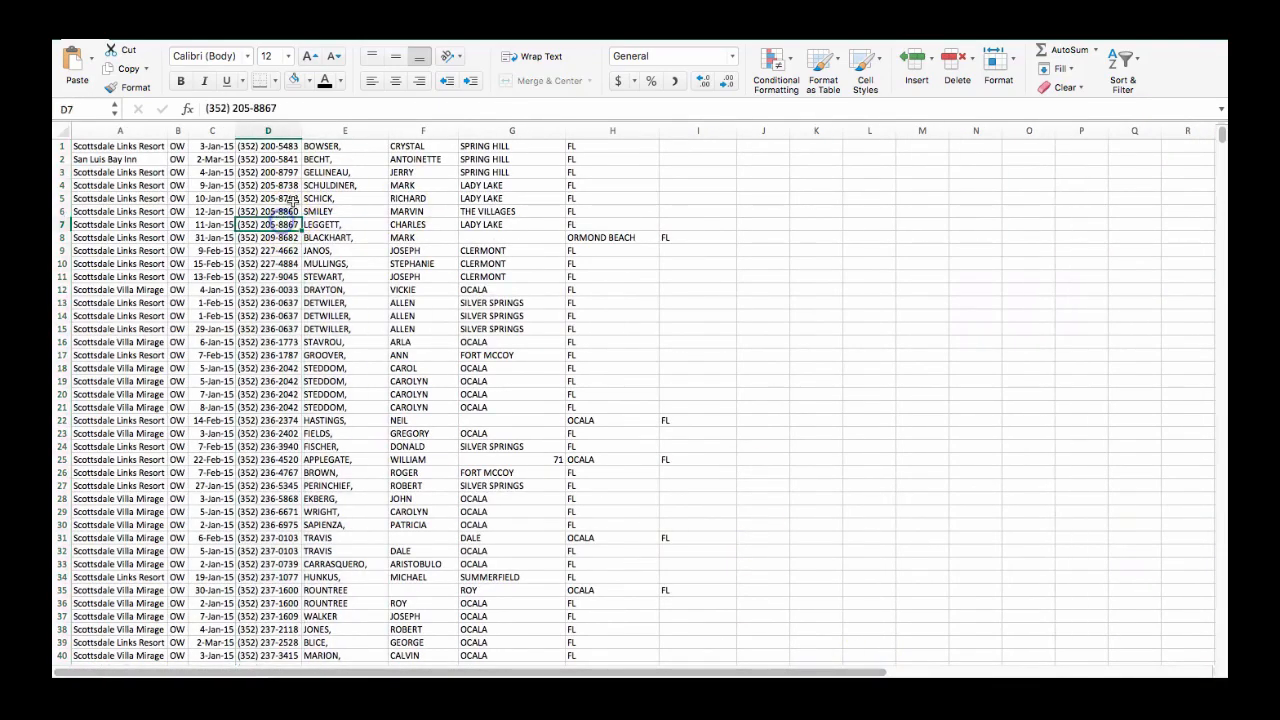
# Widen column A to fit the resort names and delete column B, which holds the OW codes.
pyautogui.click(120, 172)
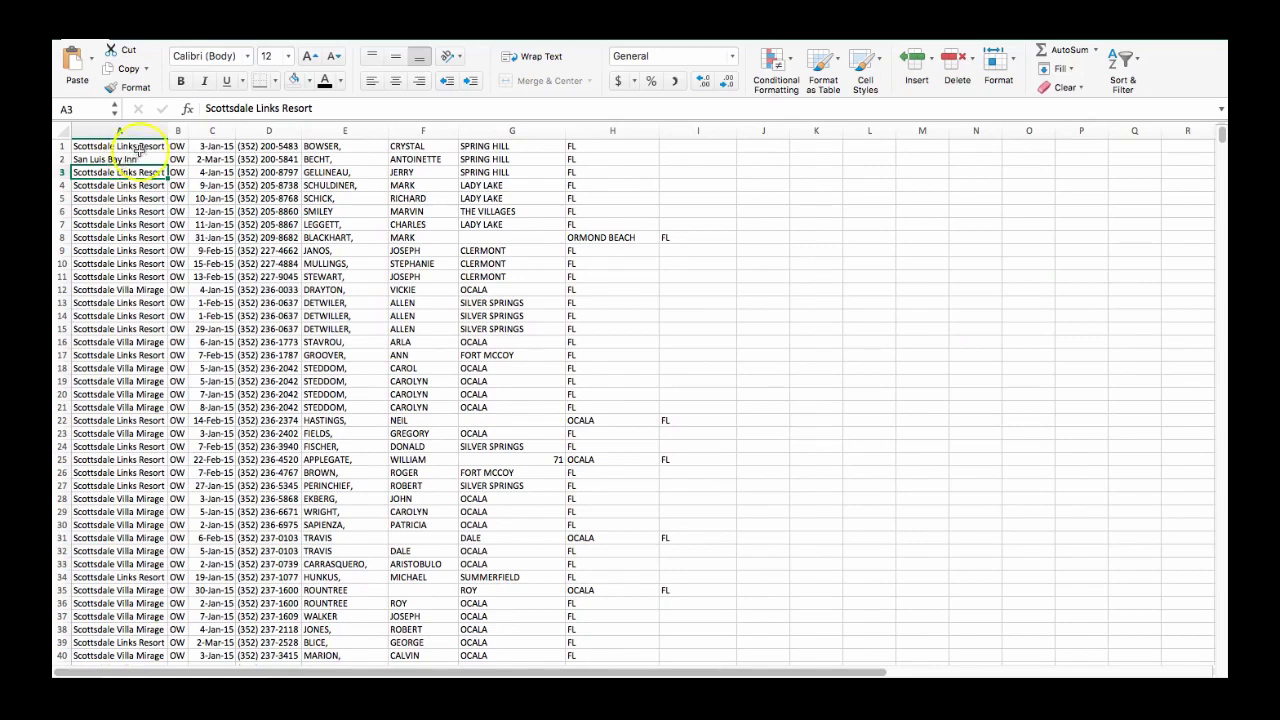
pyautogui.moveTo(168, 131); pyautogui.dragTo(194, 131)
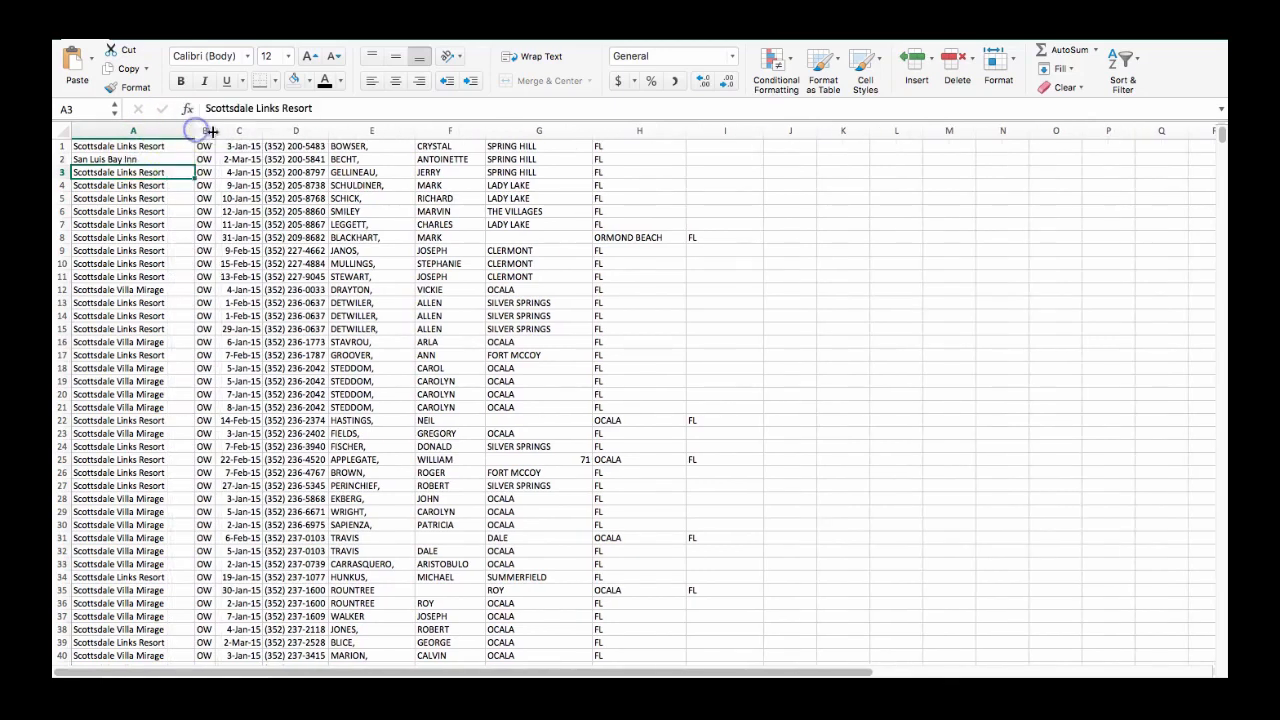
pyautogui.click(205, 131)
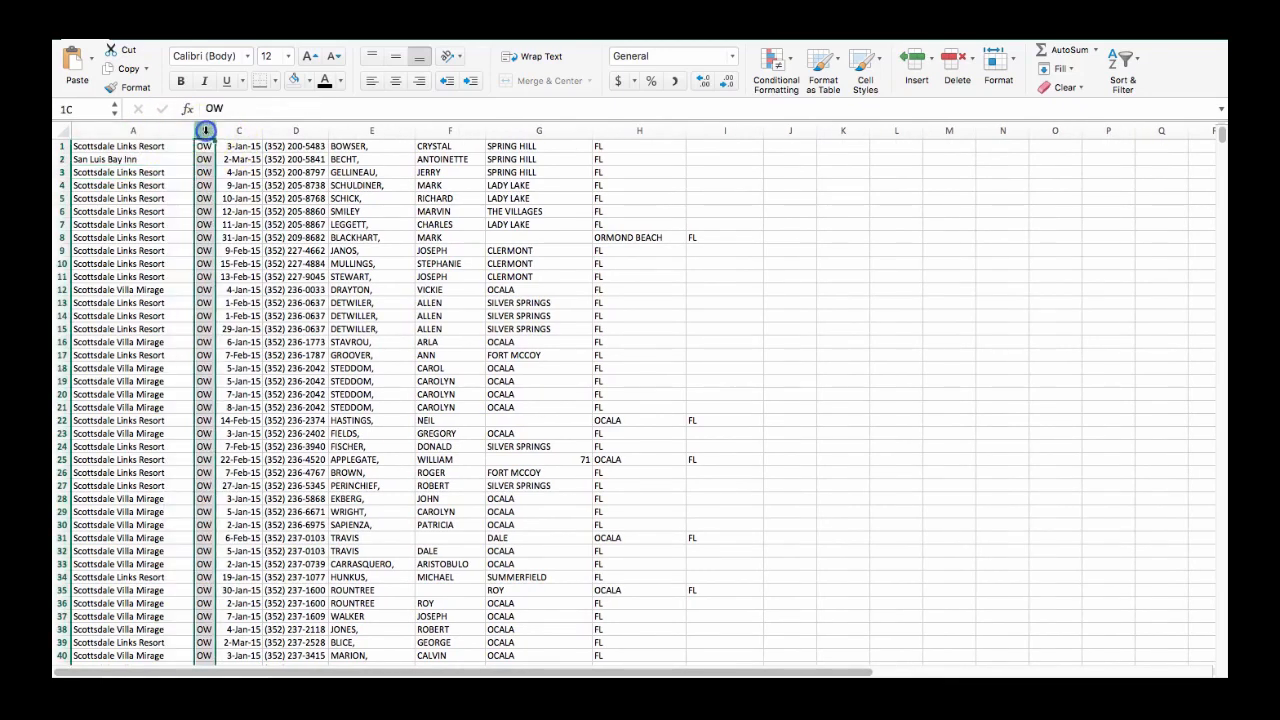
pyautogui.rightClick(214, 131)
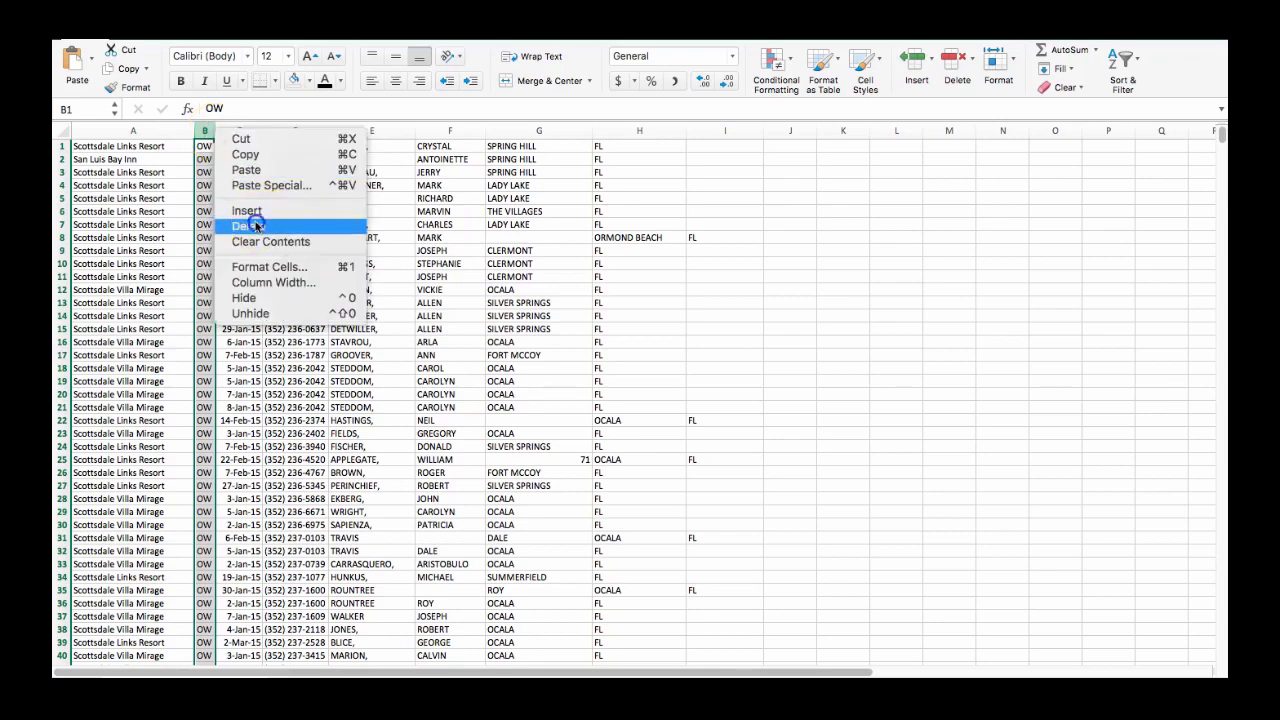
pyautogui.click(256, 226)
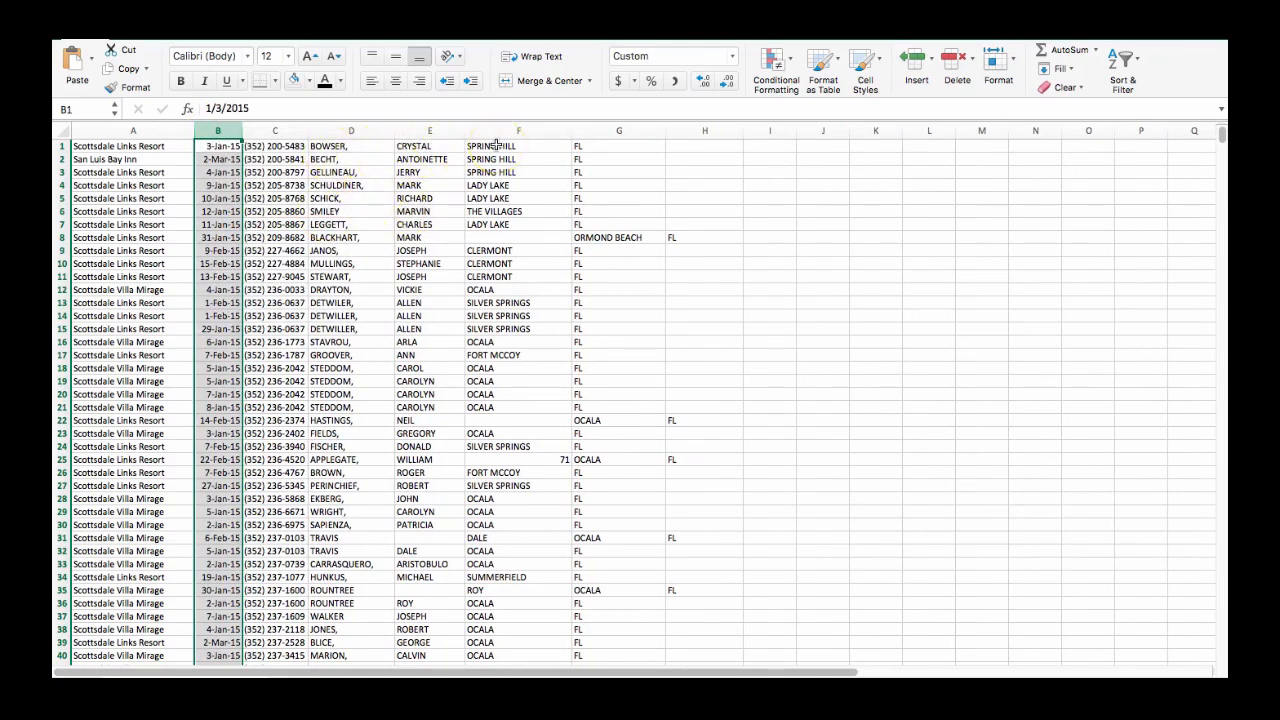
# Delete column H, which holds the stray FL state entries.
pyautogui.click(689, 131)
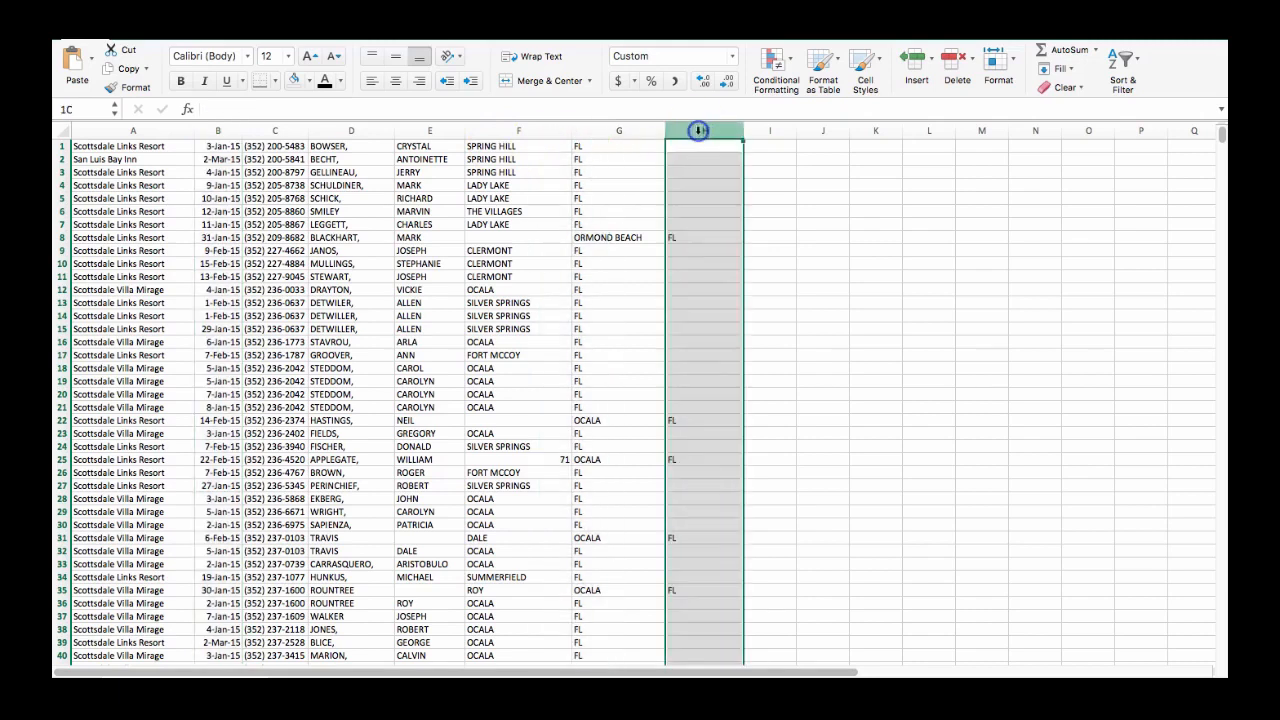
pyautogui.rightClick(697, 131)
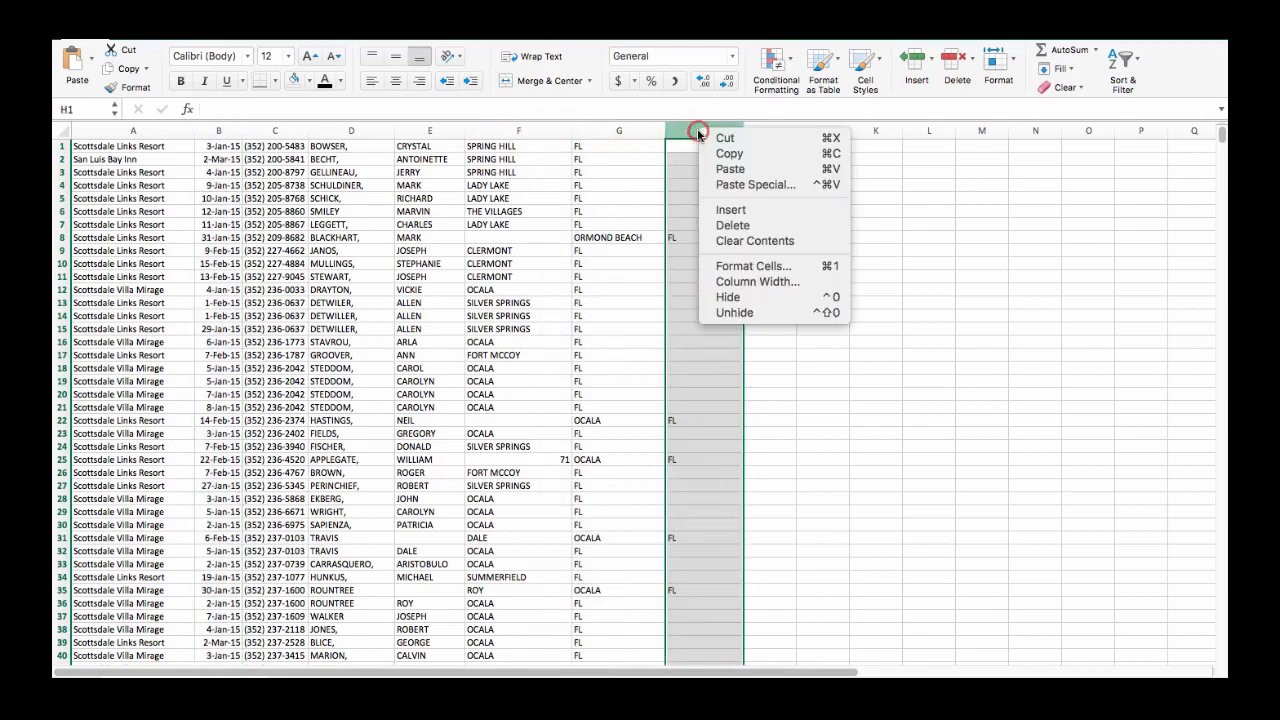
pyautogui.click(759, 229)
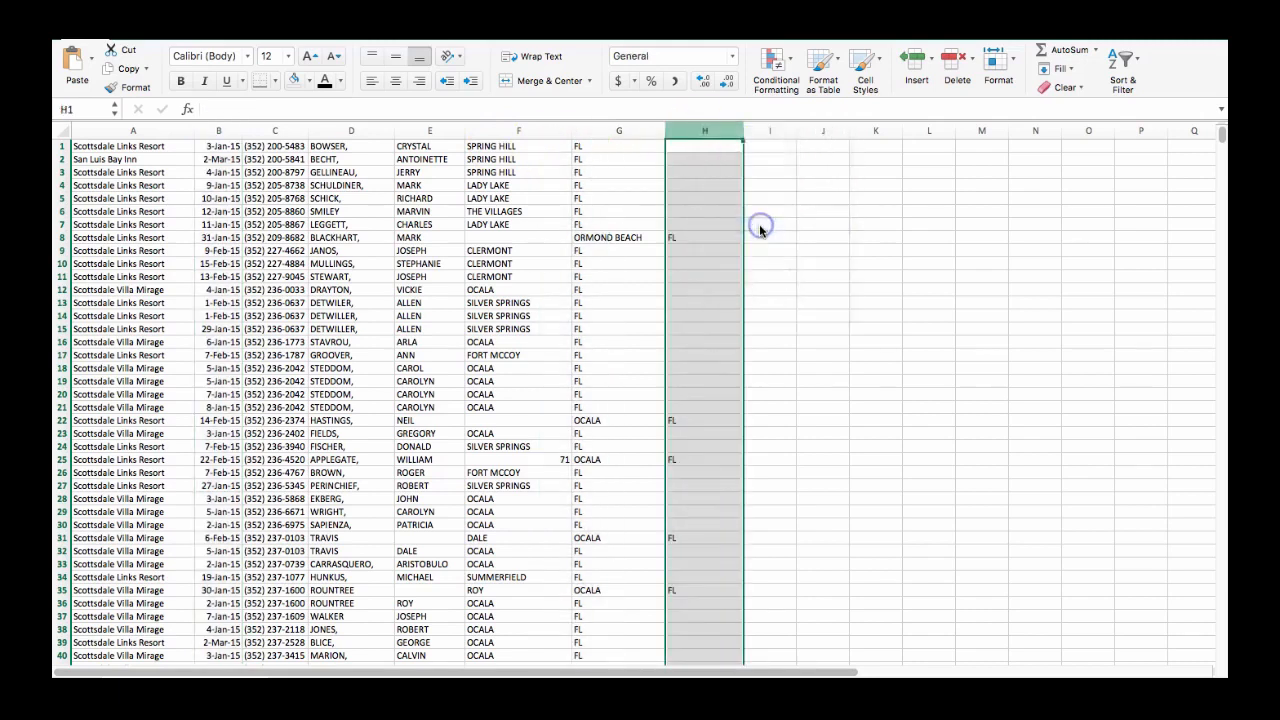
# Move the city ORMOND BEACH from cell G8 to F8 and enter FL in G8.
pyautogui.click(604, 130)
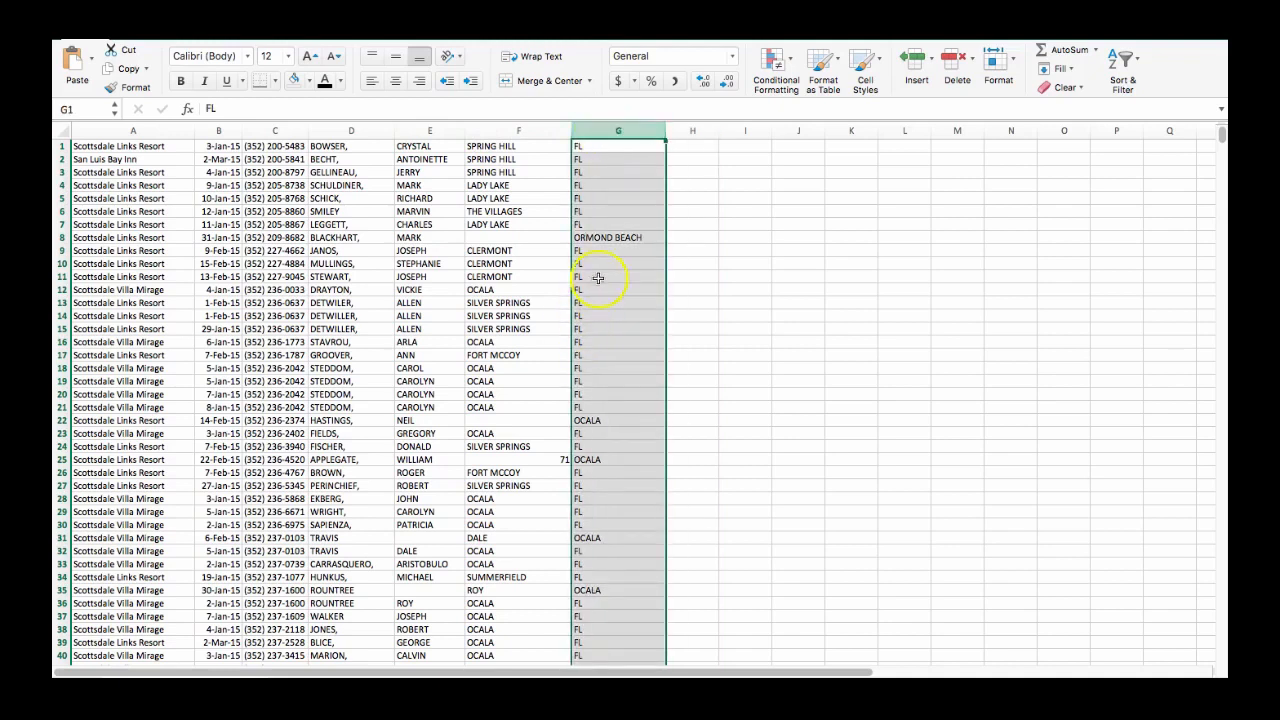
pyautogui.click(612, 237)
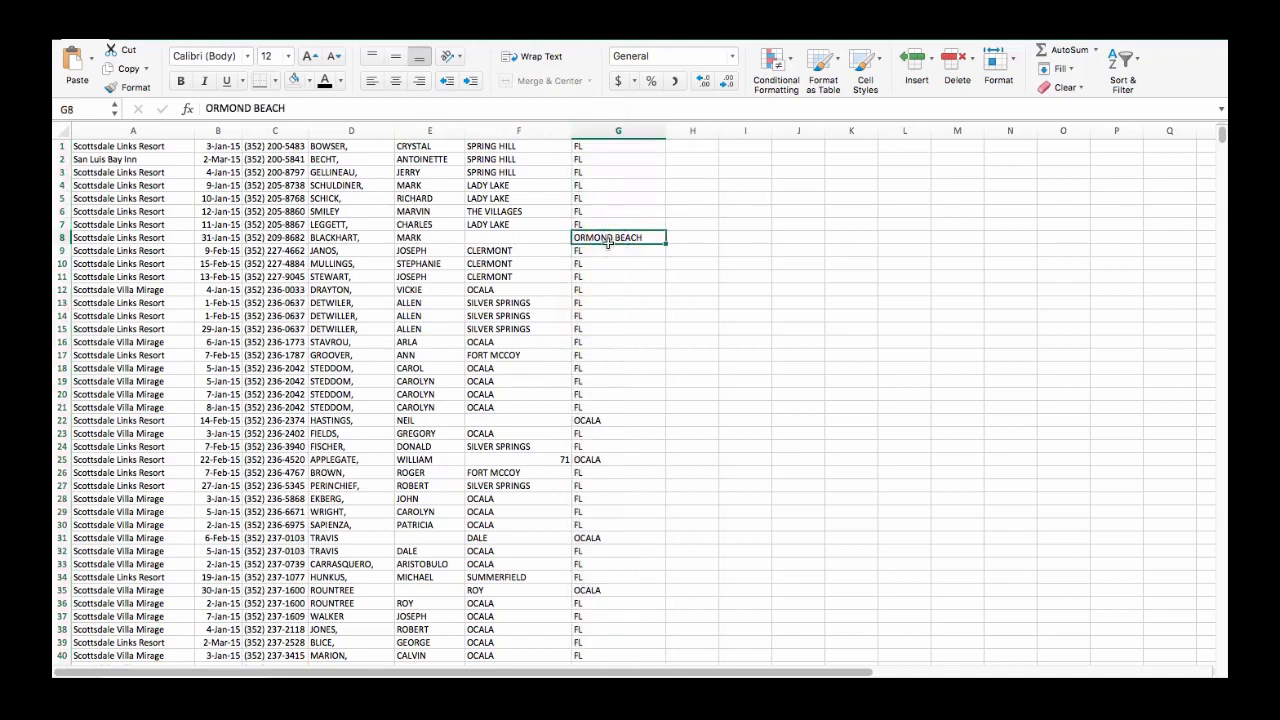
pyautogui.click(611, 186)
pyautogui.click(607, 239)
pyautogui.rightClick(600, 240)
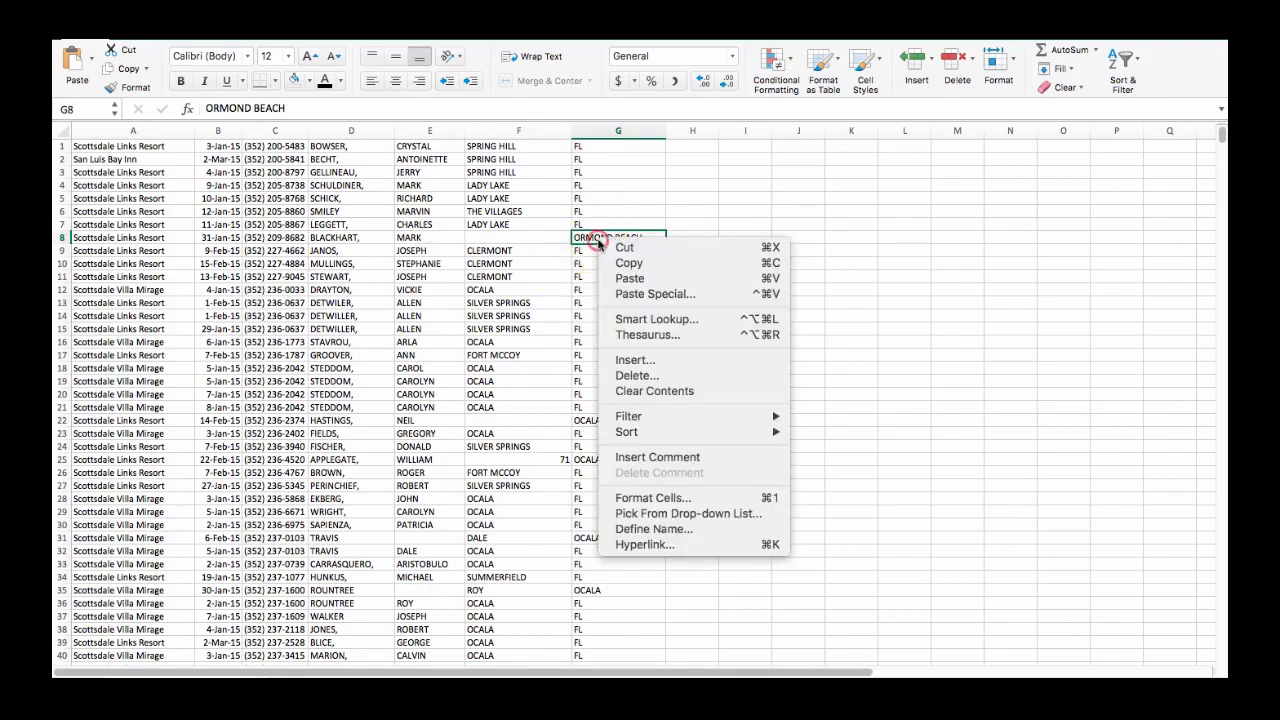
pyautogui.click(624, 248)
pyautogui.rightClick(512, 236)
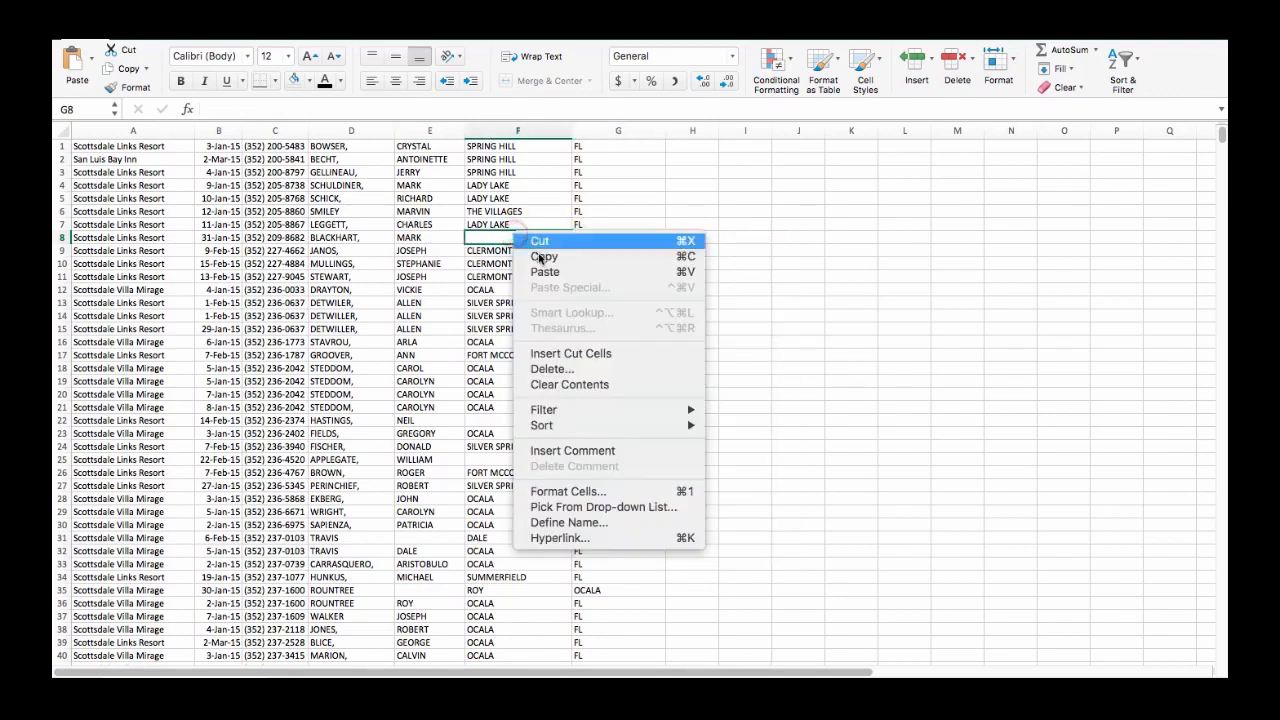
pyautogui.click(548, 272)
pyautogui.click(600, 238)
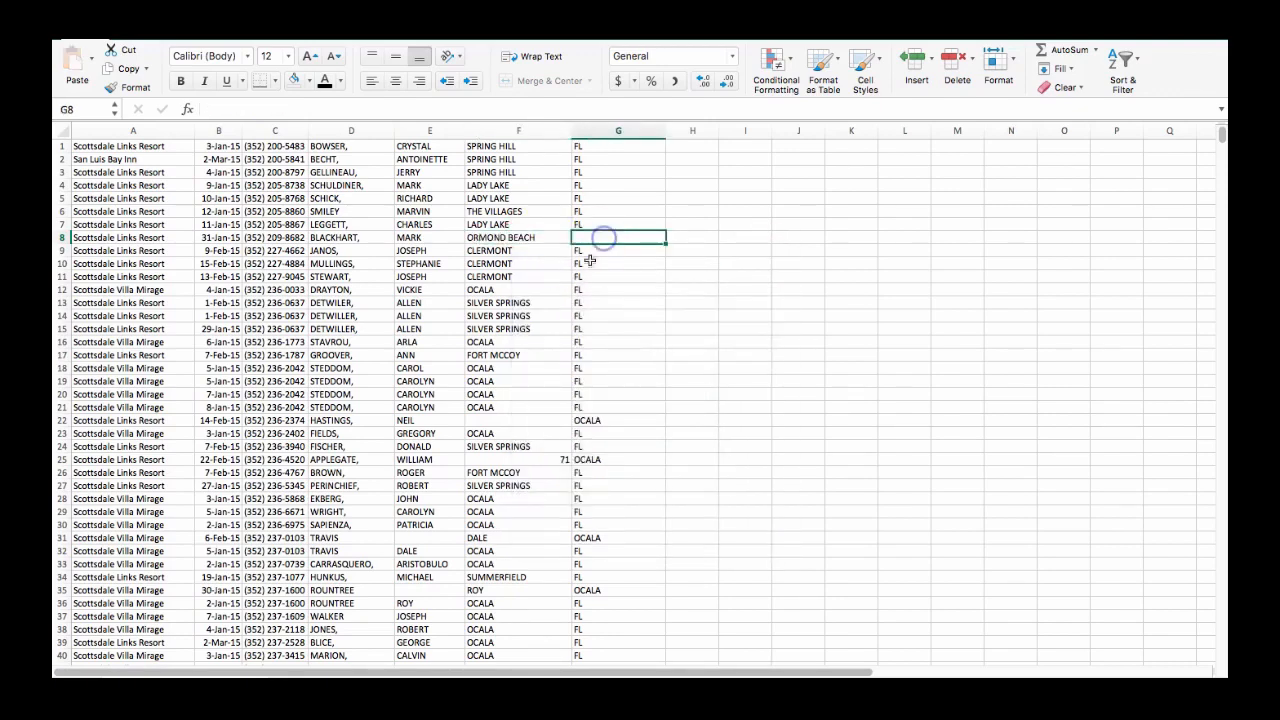
pyautogui.press('Return')
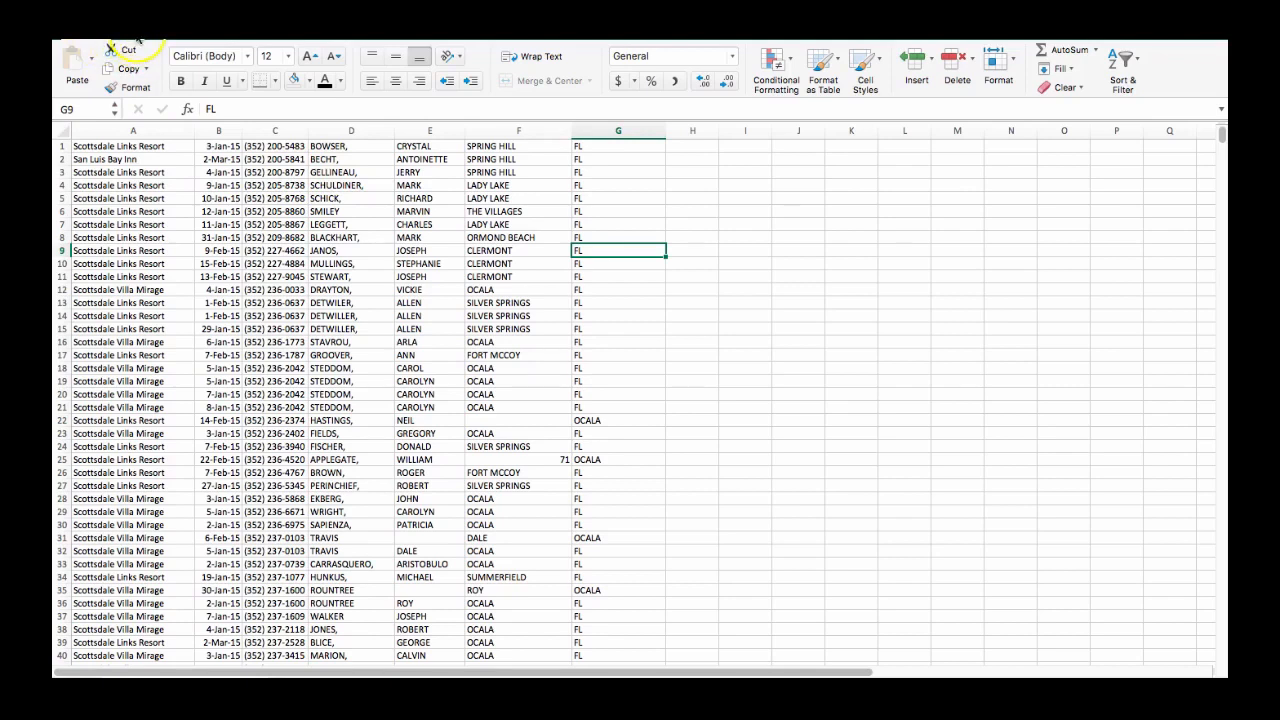
# Save the workbook to the Desktop as Leads in Windows Comma Separated (.csv) format.
pyautogui.click(54, 41)
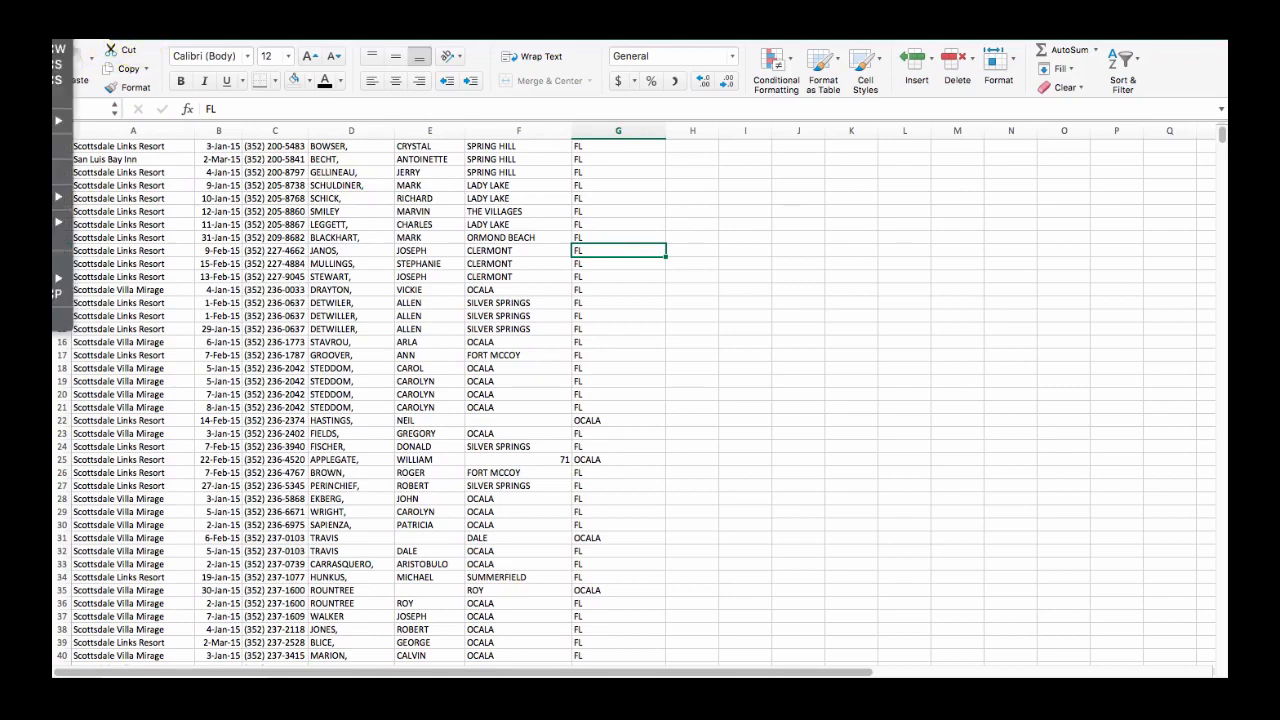
pyautogui.click(54, 79)
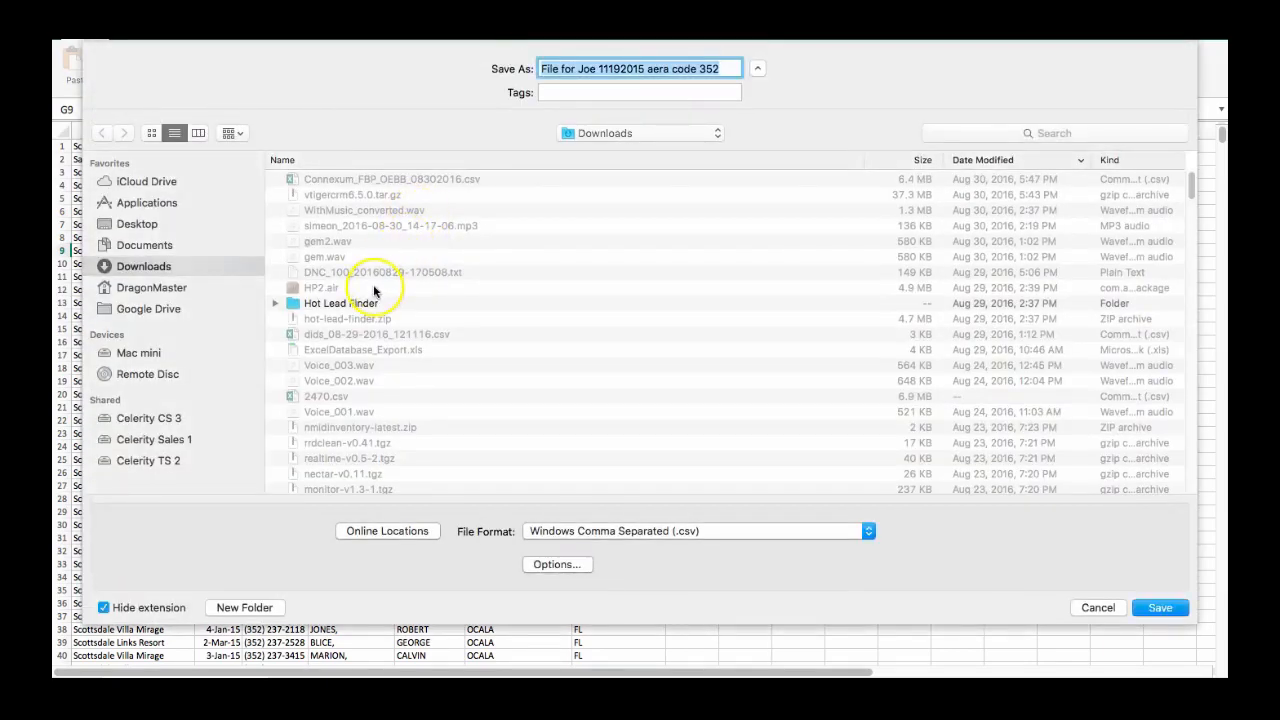
pyautogui.click(138, 224)
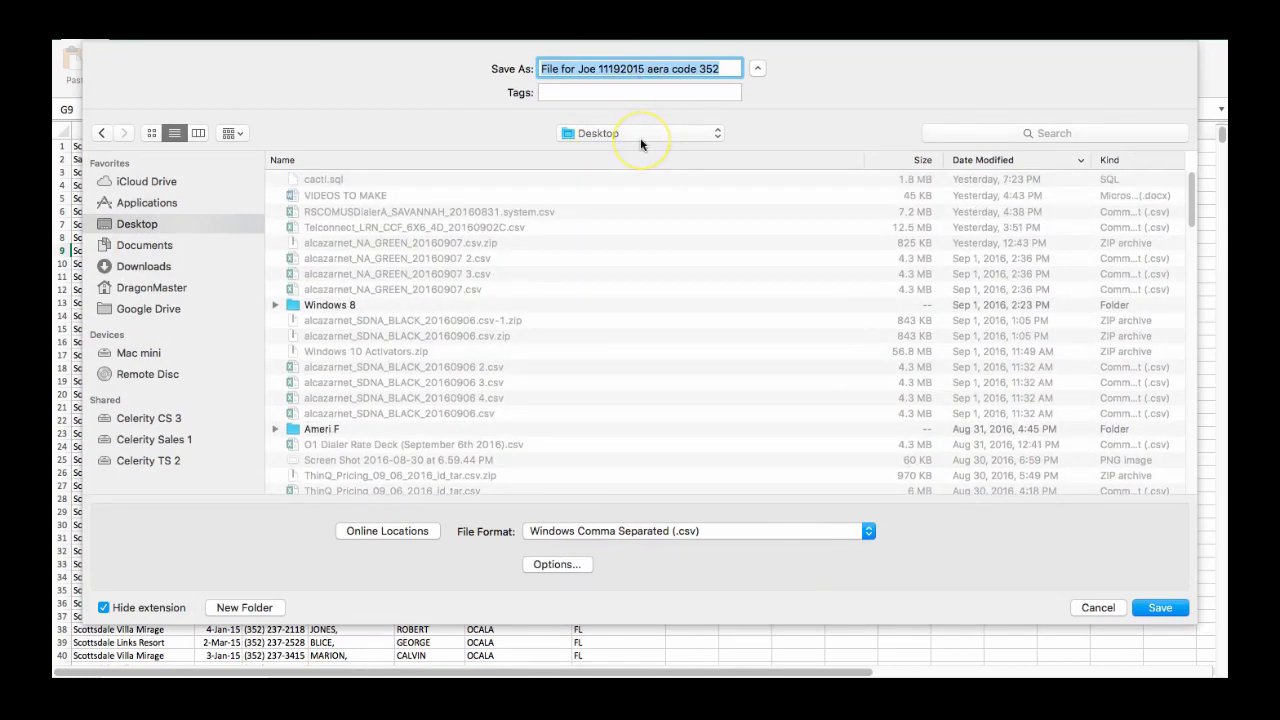
pyautogui.write('Leads')
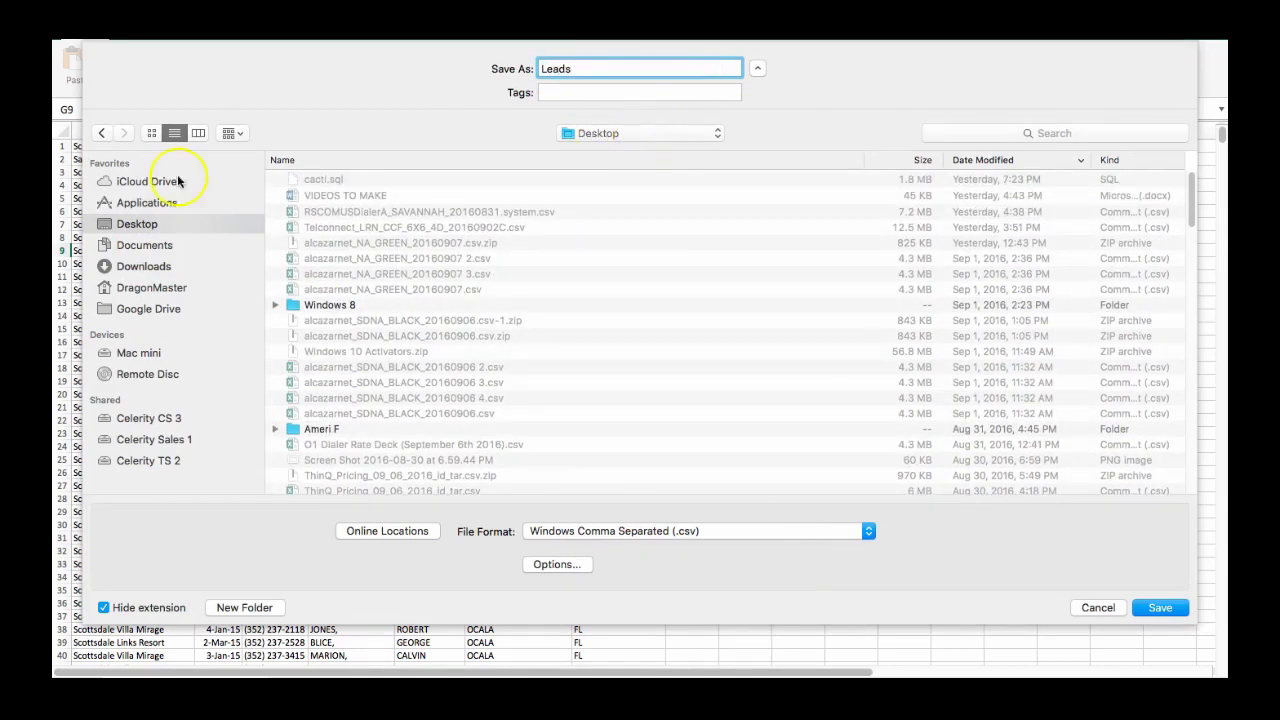
pyautogui.click(798, 531)
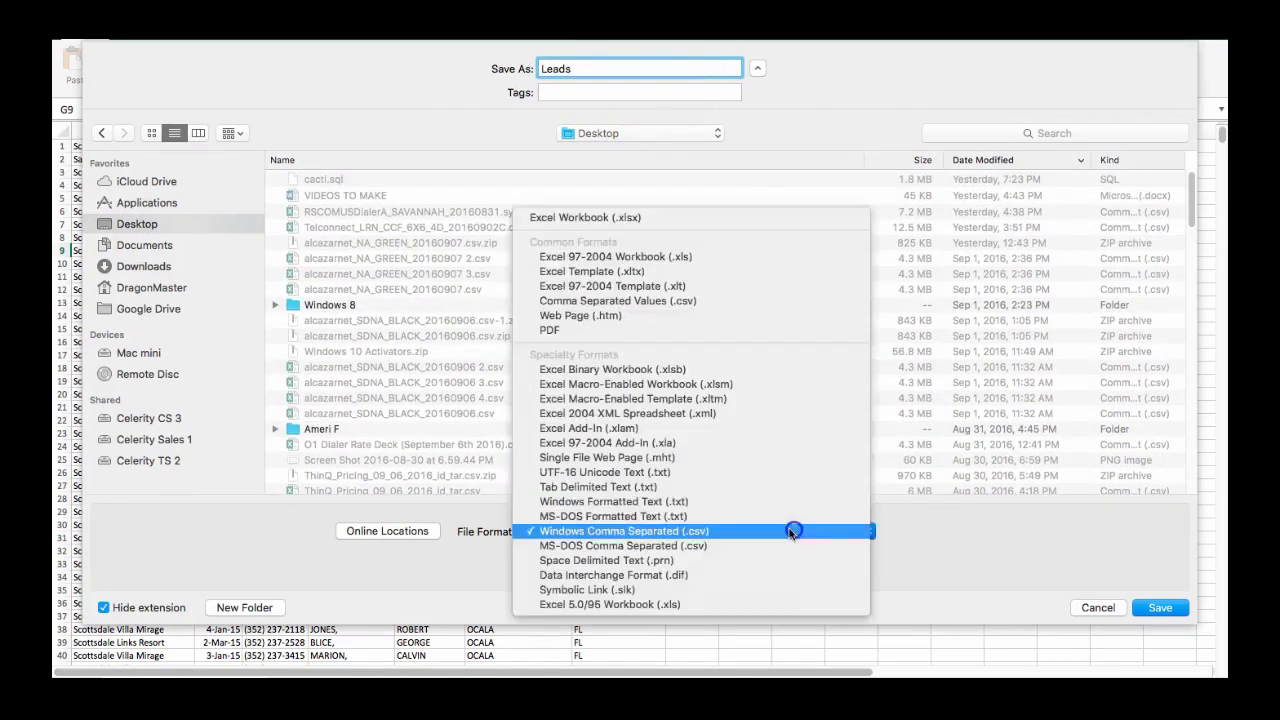
pyautogui.click(688, 537)
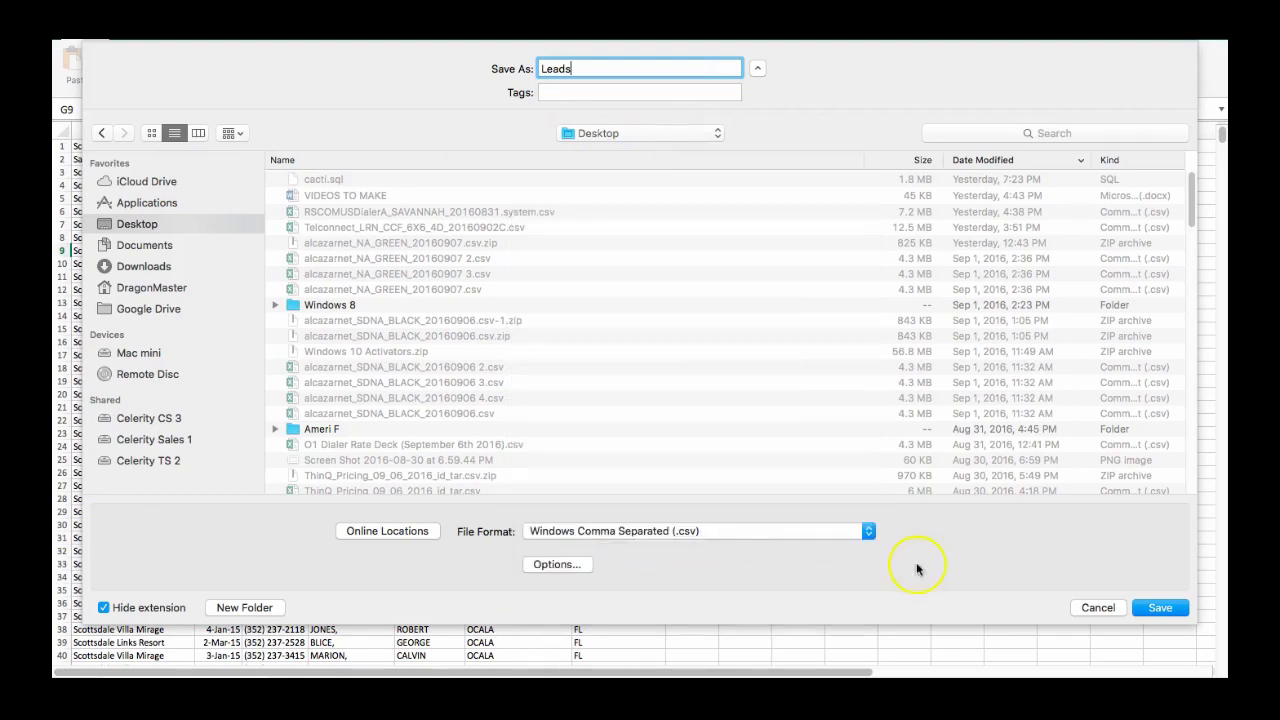
pyautogui.click(1158, 607)
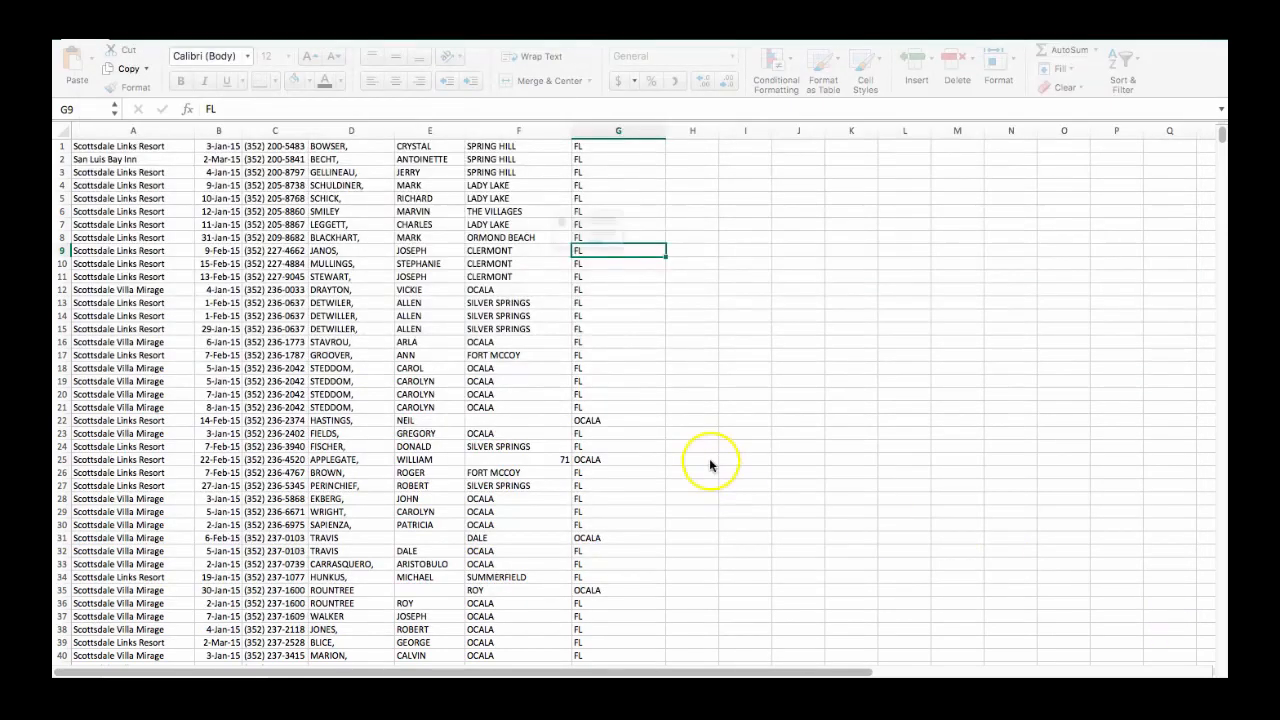
pyautogui.click(698, 292)
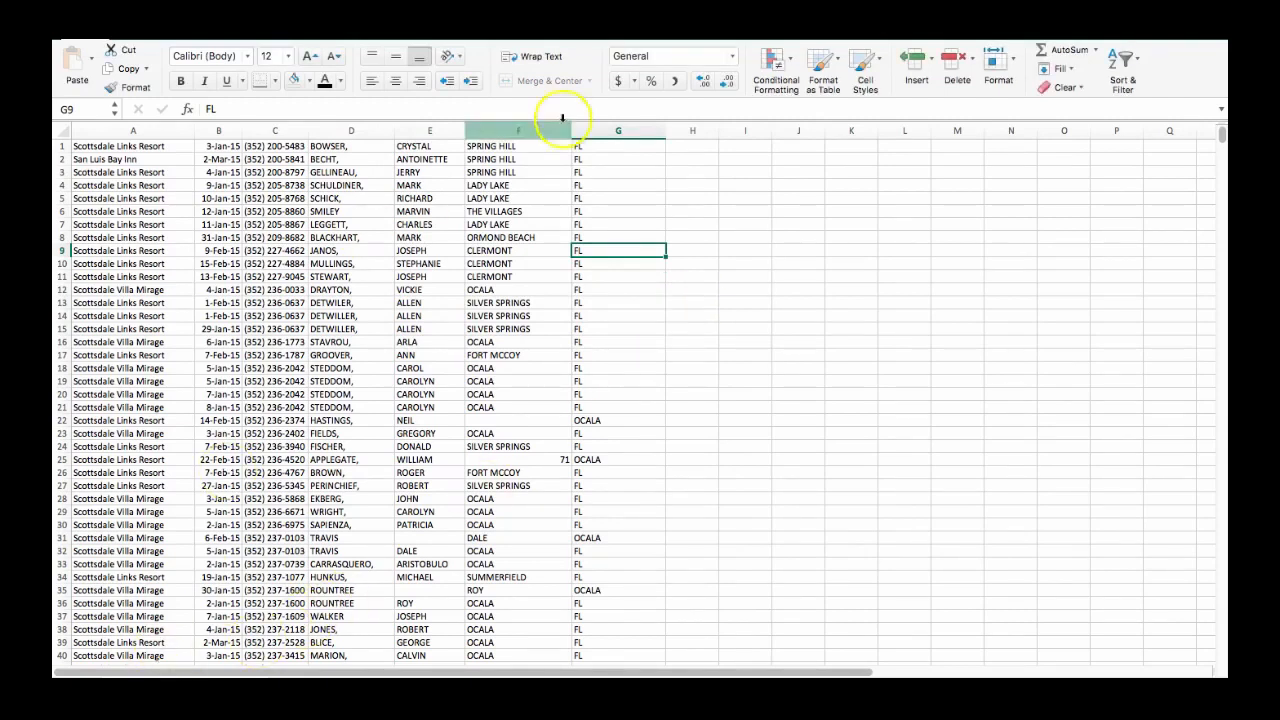
# Close the Leads.csv workbook without saving changes and switch to the UNIdial administration page in the browser.
pyautogui.click(62, 12)
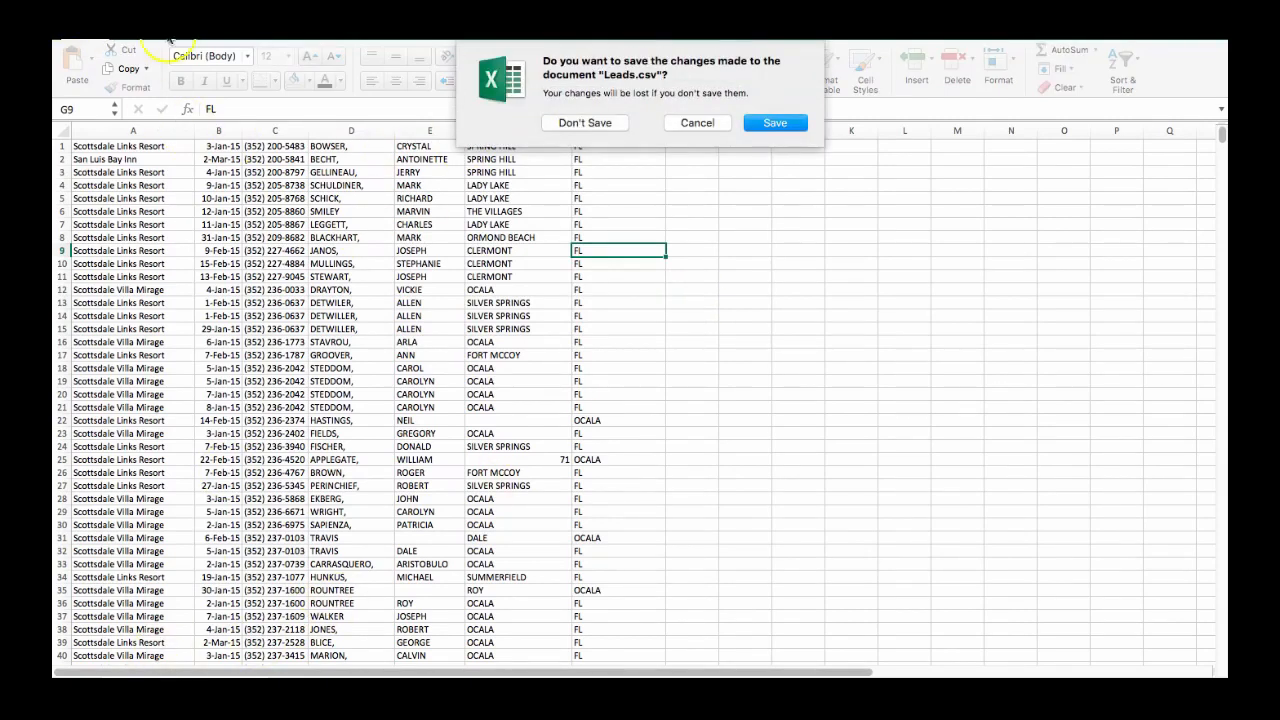
pyautogui.click(586, 121)
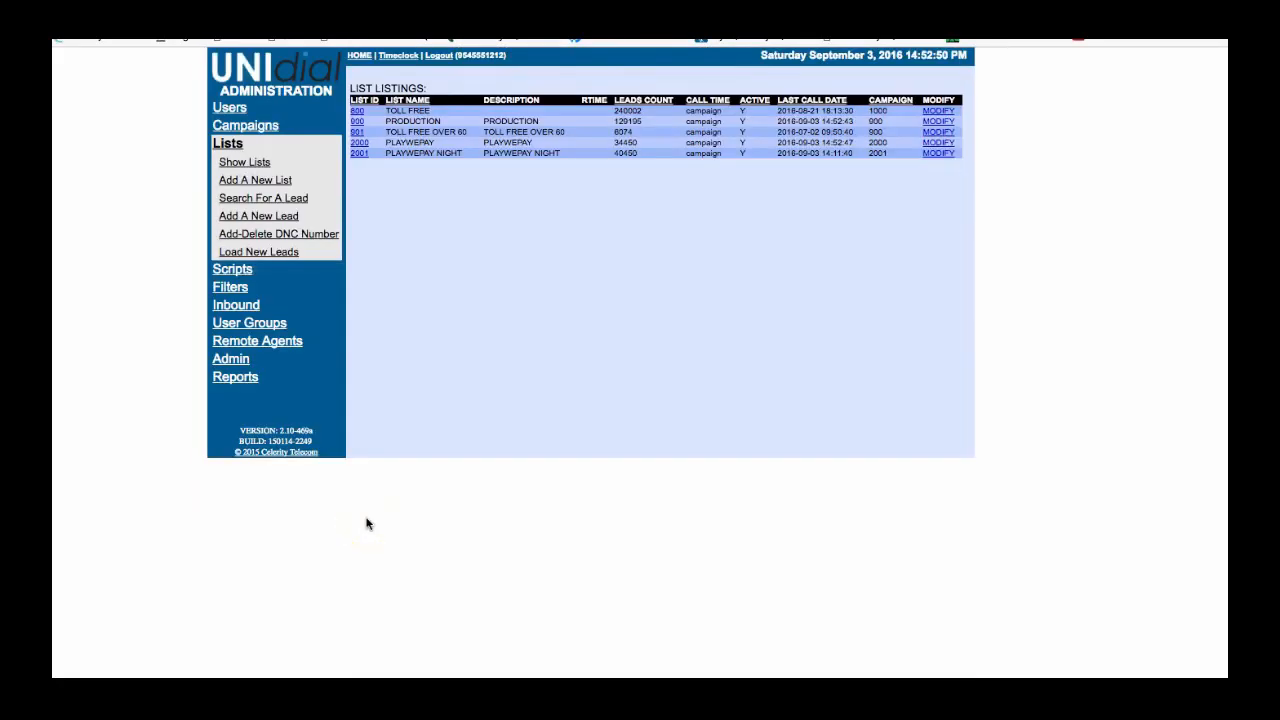
pyautogui.click(697, 341)
# Start a new list with the list ID 555555 and the name test.
pyautogui.click(263, 182)
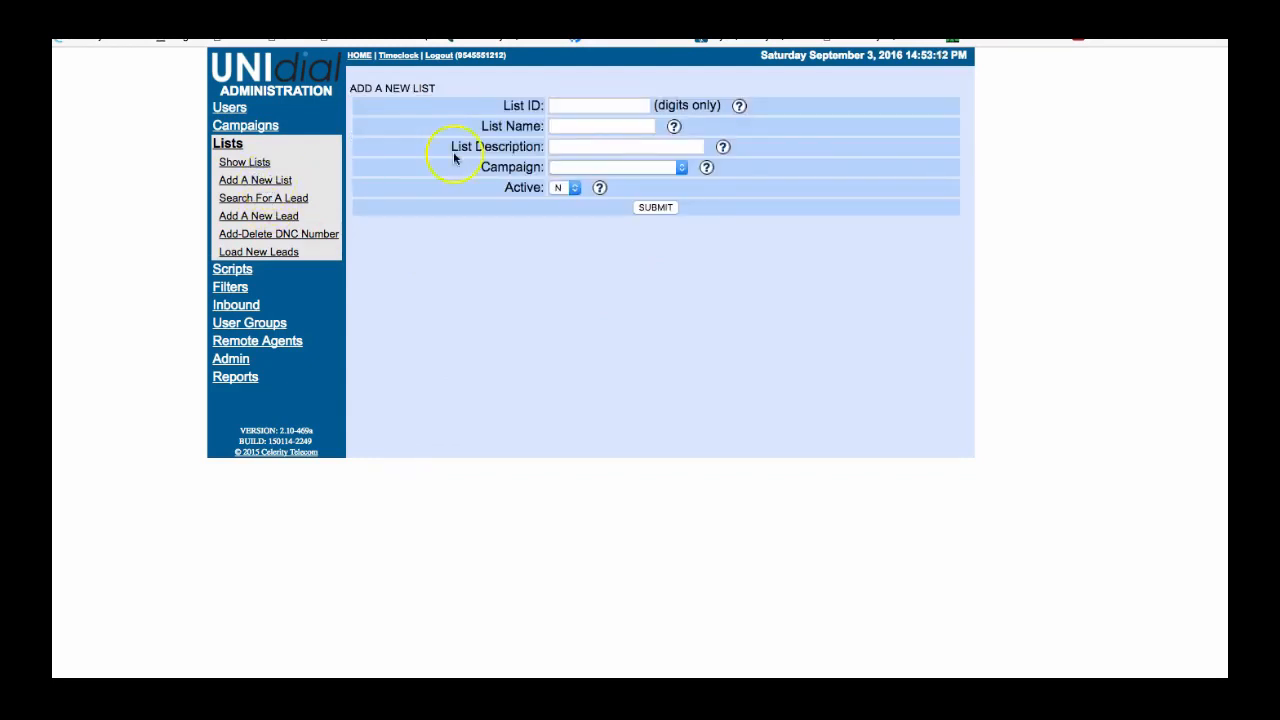
pyautogui.click(591, 106)
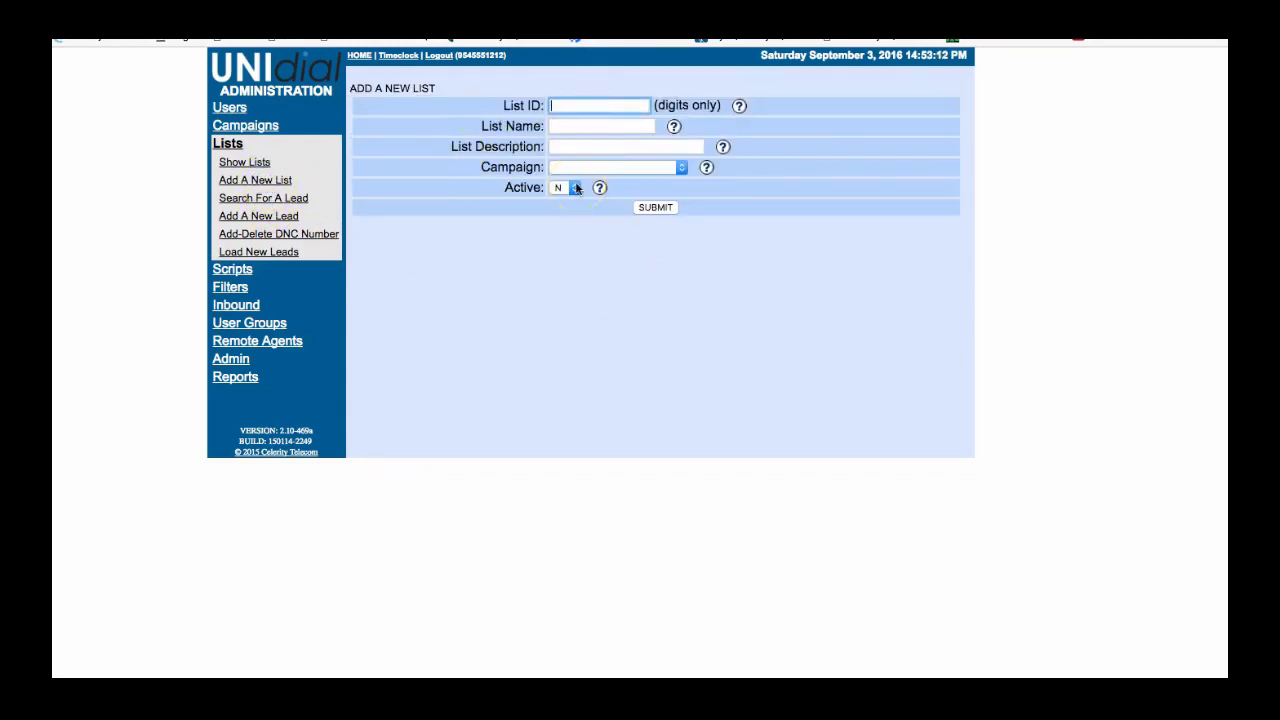
pyautogui.write('555555')
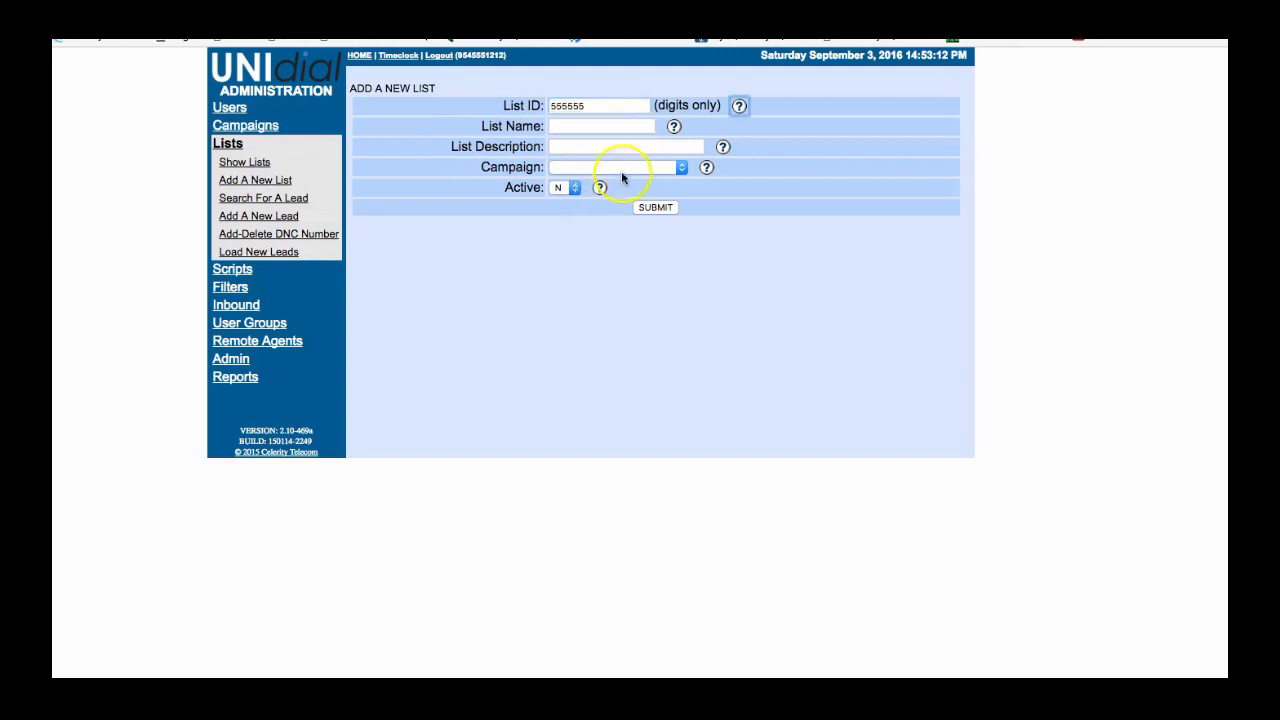
pyautogui.click(605, 126)
pyautogui.write('test')
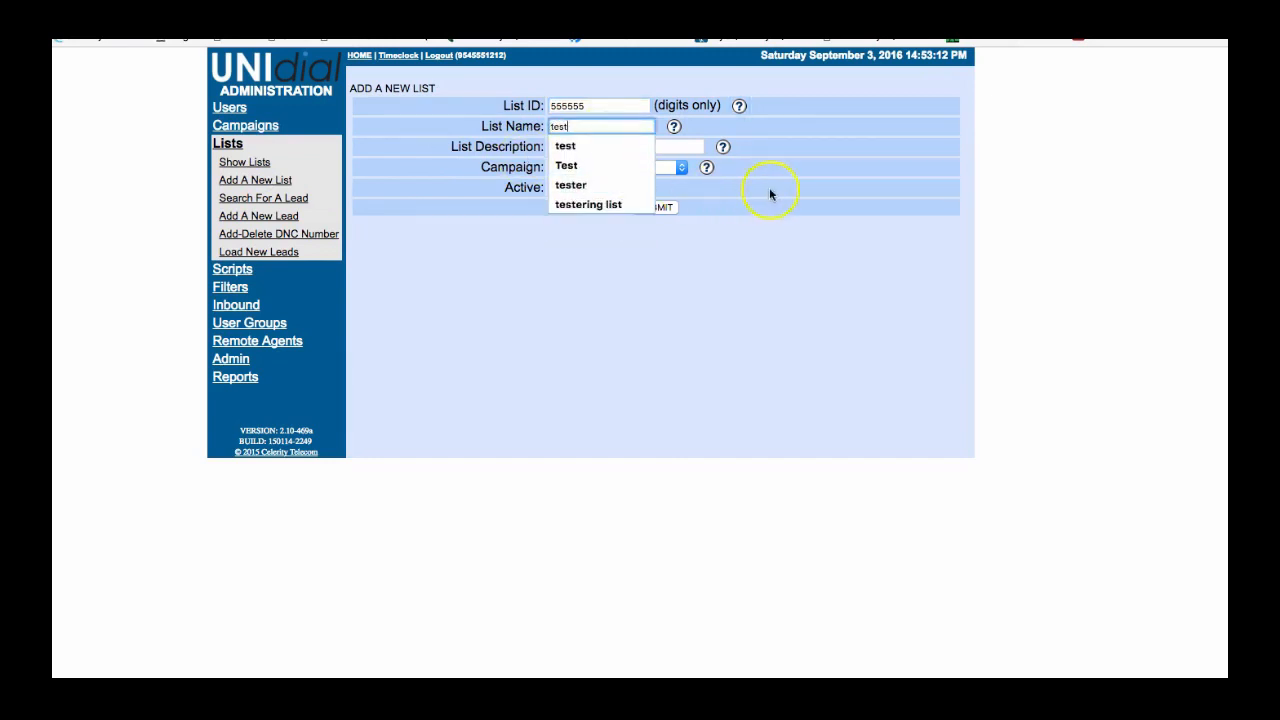
# Assign the new list to the campaign 1000 - TOLLFREE, set Active to Y and submit it.
pyautogui.click(603, 146)
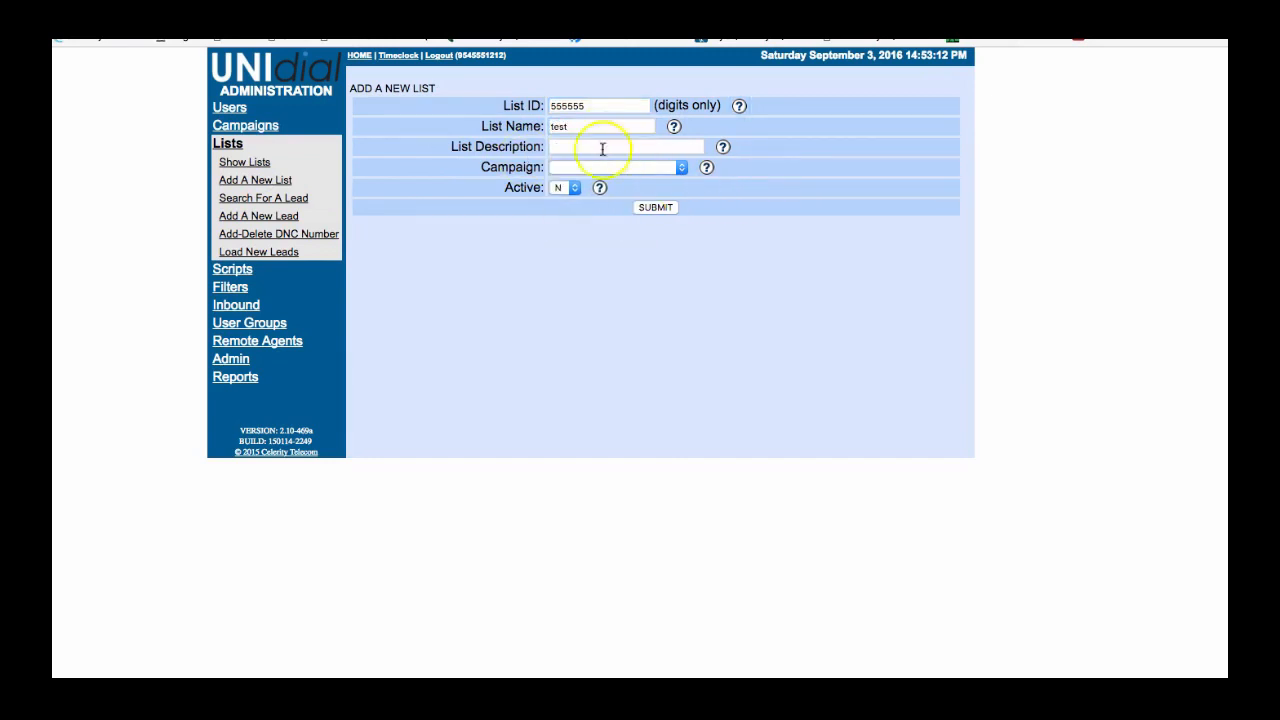
pyautogui.click(572, 167)
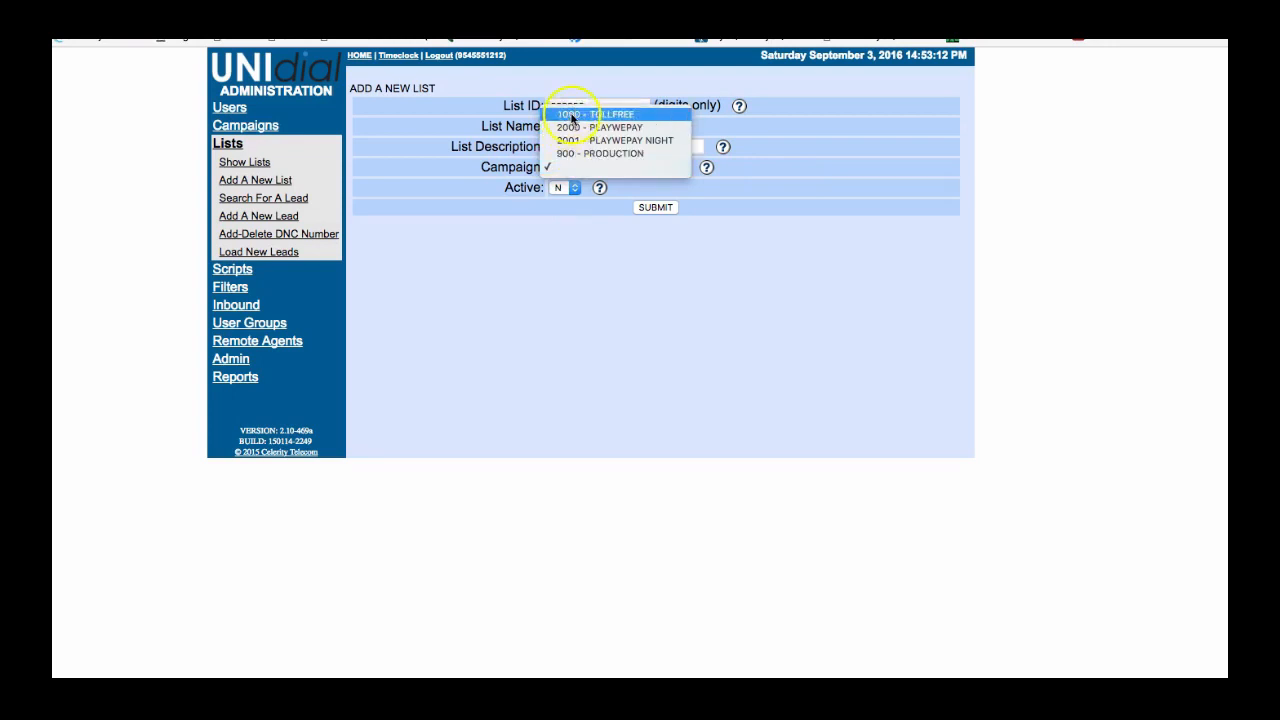
pyautogui.click(565, 115)
pyautogui.click(575, 189)
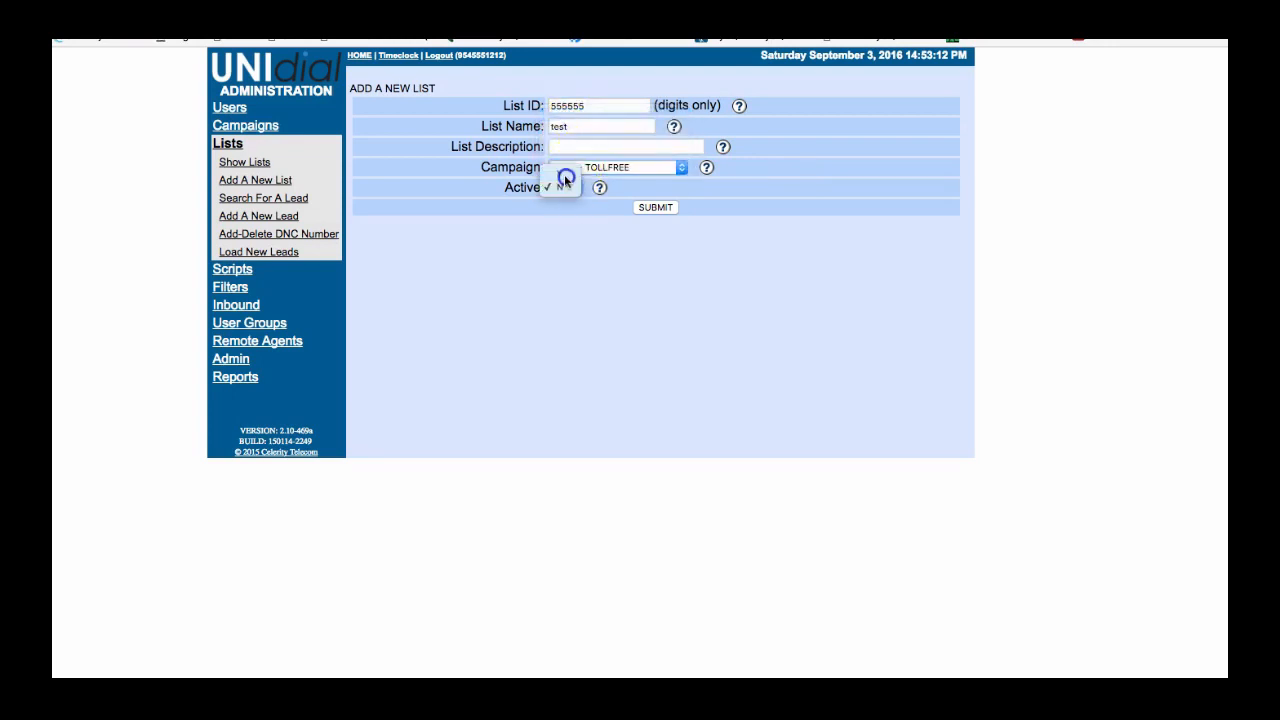
pyautogui.click(566, 177)
pyautogui.click(653, 208)
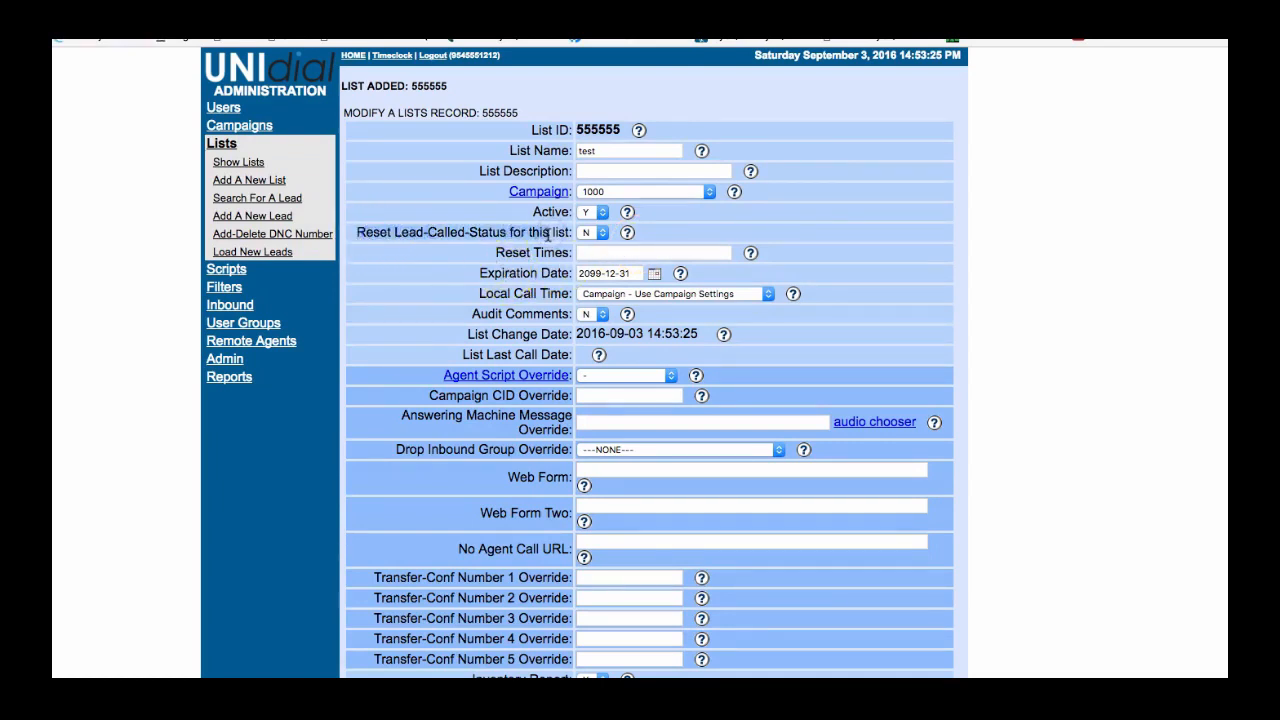
# Set Reset Lead-Called-Status for list 555555 to Y and submit the list changes.
pyautogui.click(589, 240)
pyautogui.click(589, 233)
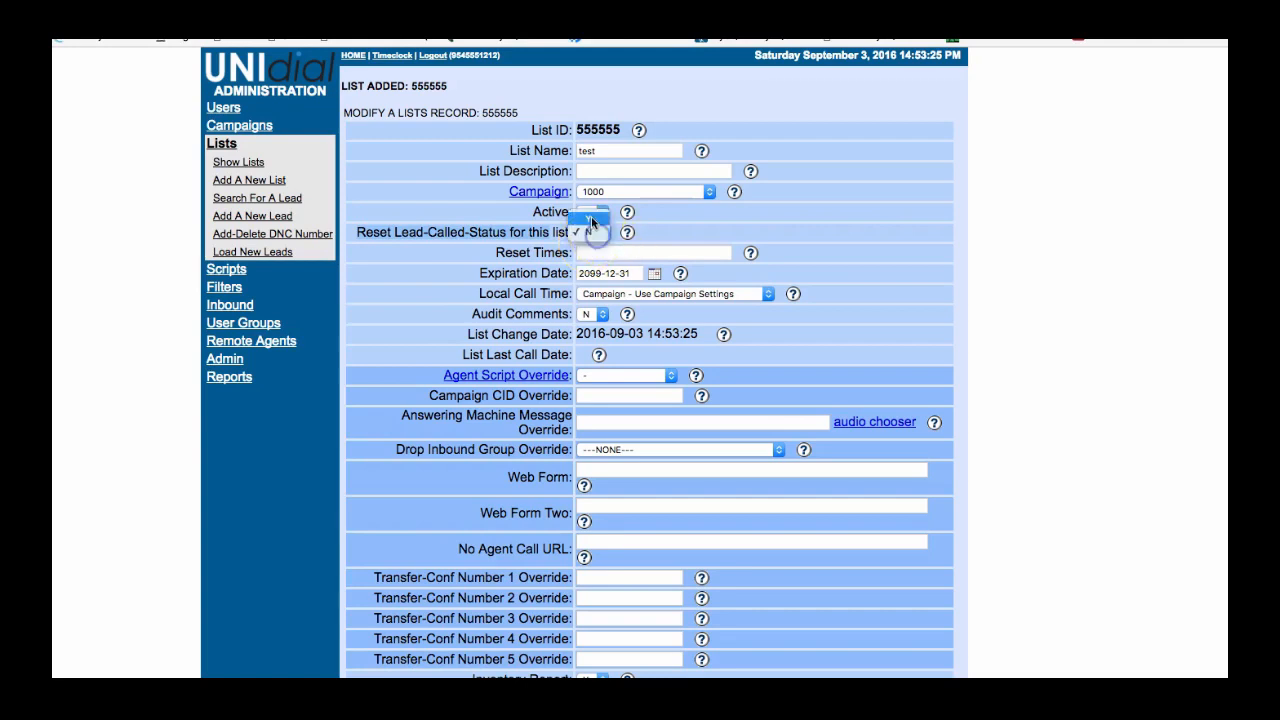
pyautogui.click(591, 220)
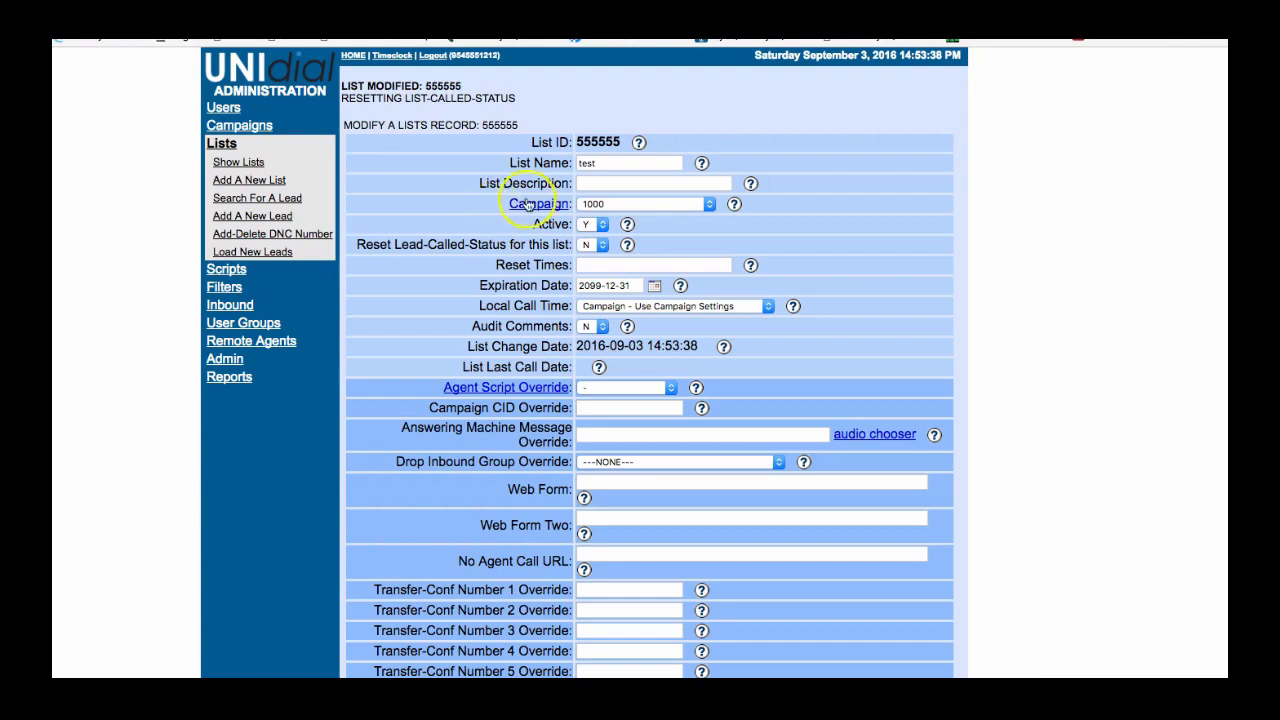
# Open the lead loader and choose Leads.csv from the Desktop as the file to load.
pyautogui.click(250, 251)
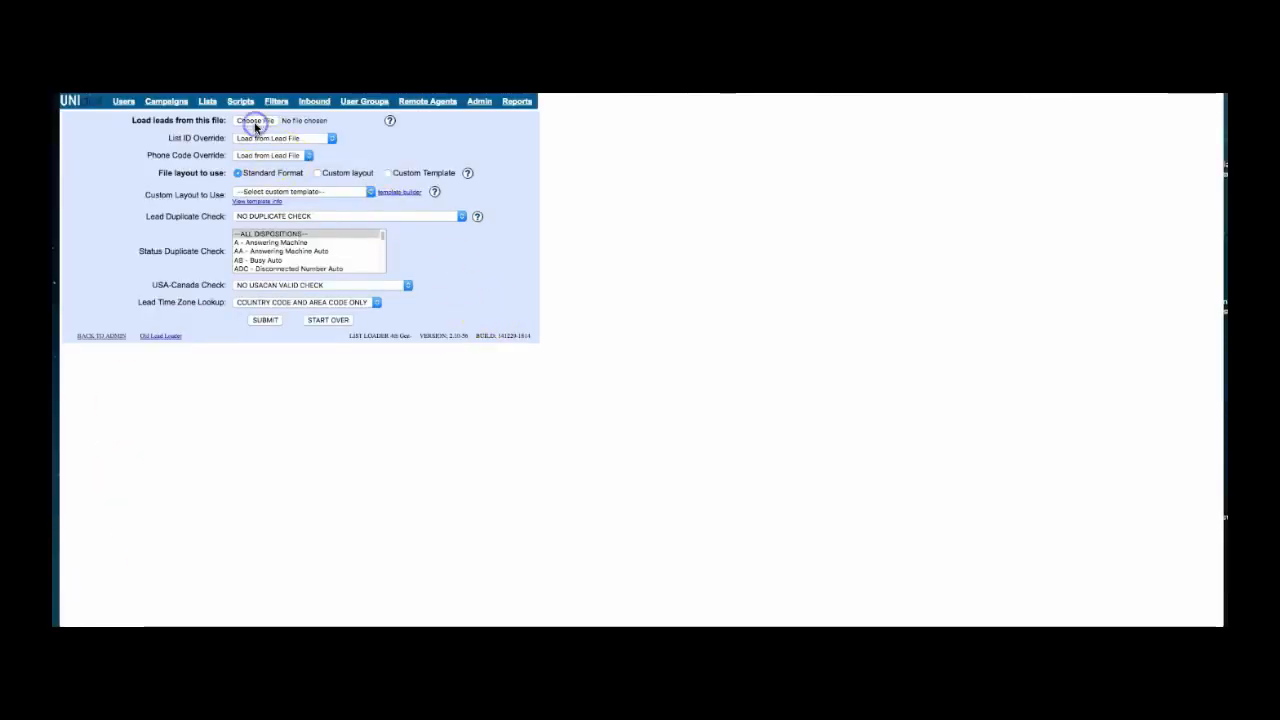
pyautogui.click(255, 120)
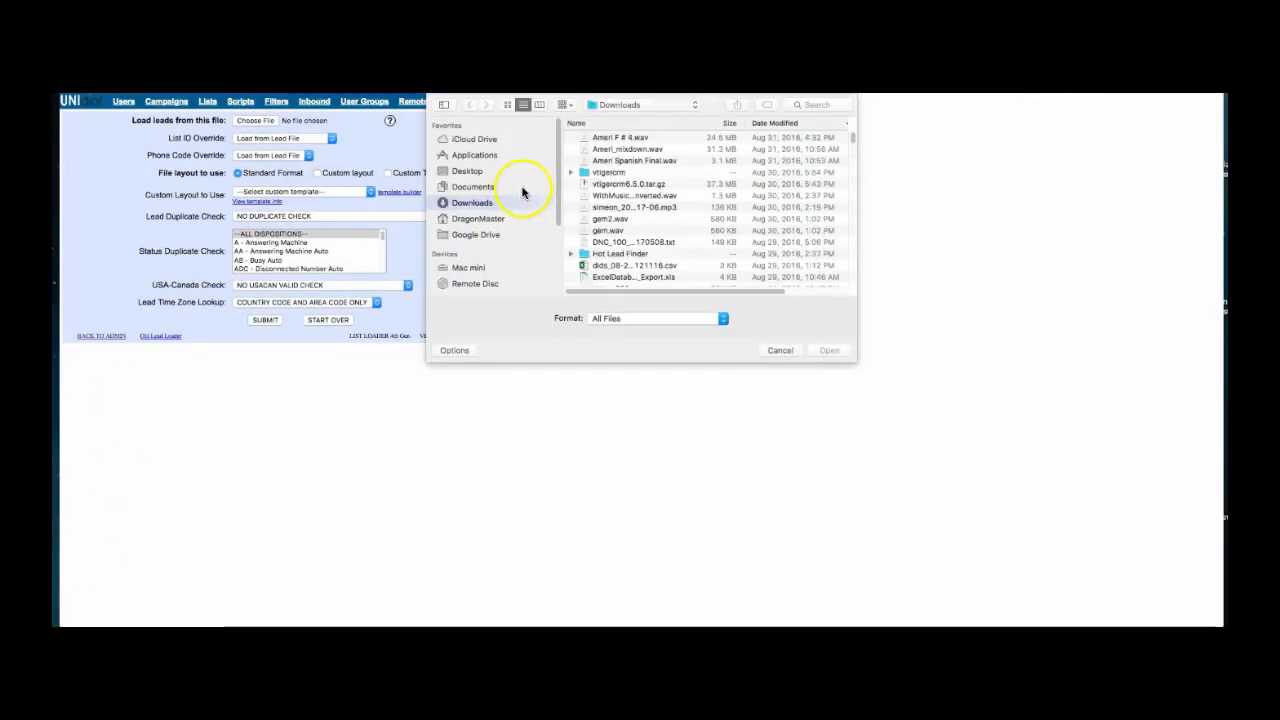
pyautogui.click(464, 172)
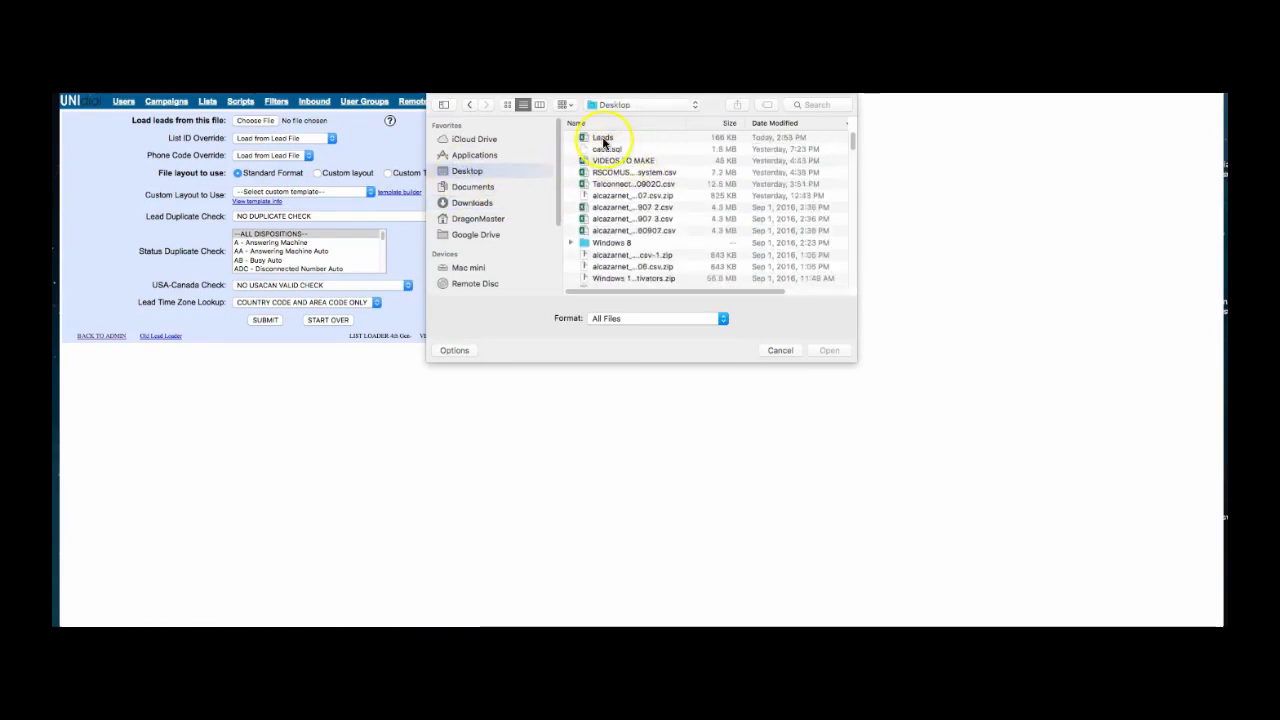
pyautogui.click(603, 139)
pyautogui.doubleClick(603, 139)
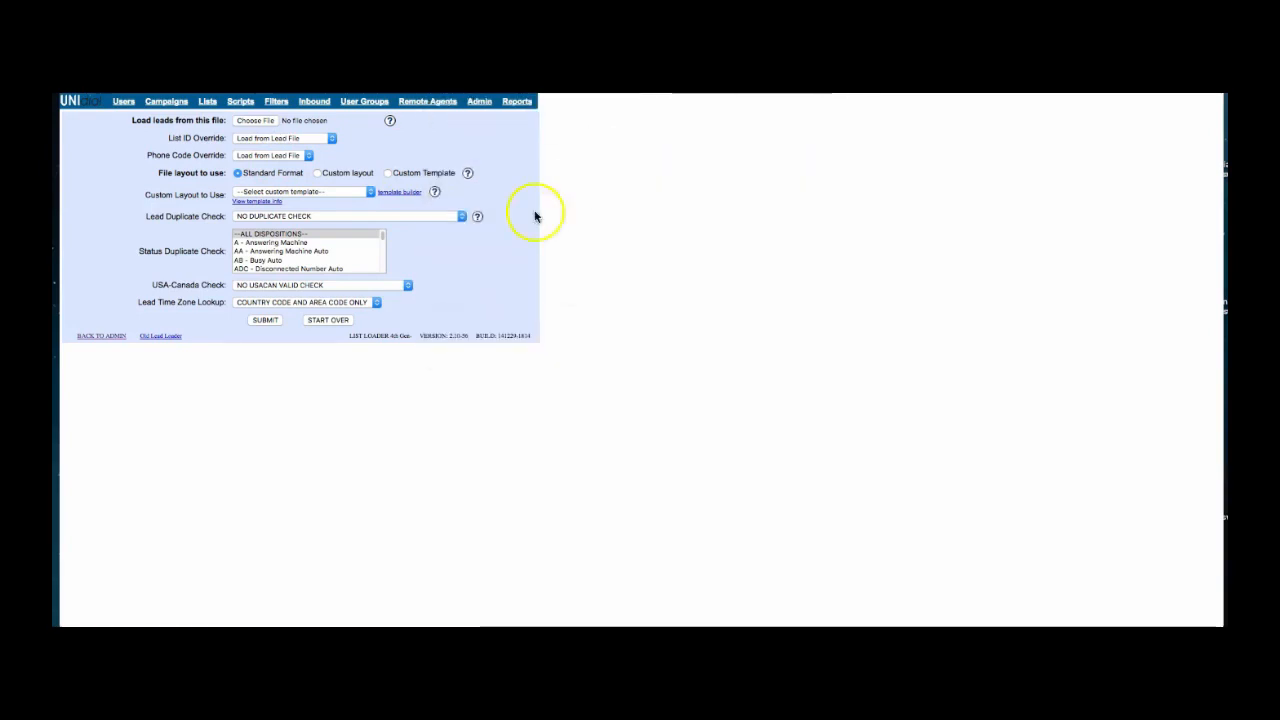
# Set the List ID Override to 555555 - test and keep the Phone Code Override on Load from Lead File.
pyautogui.click(329, 139)
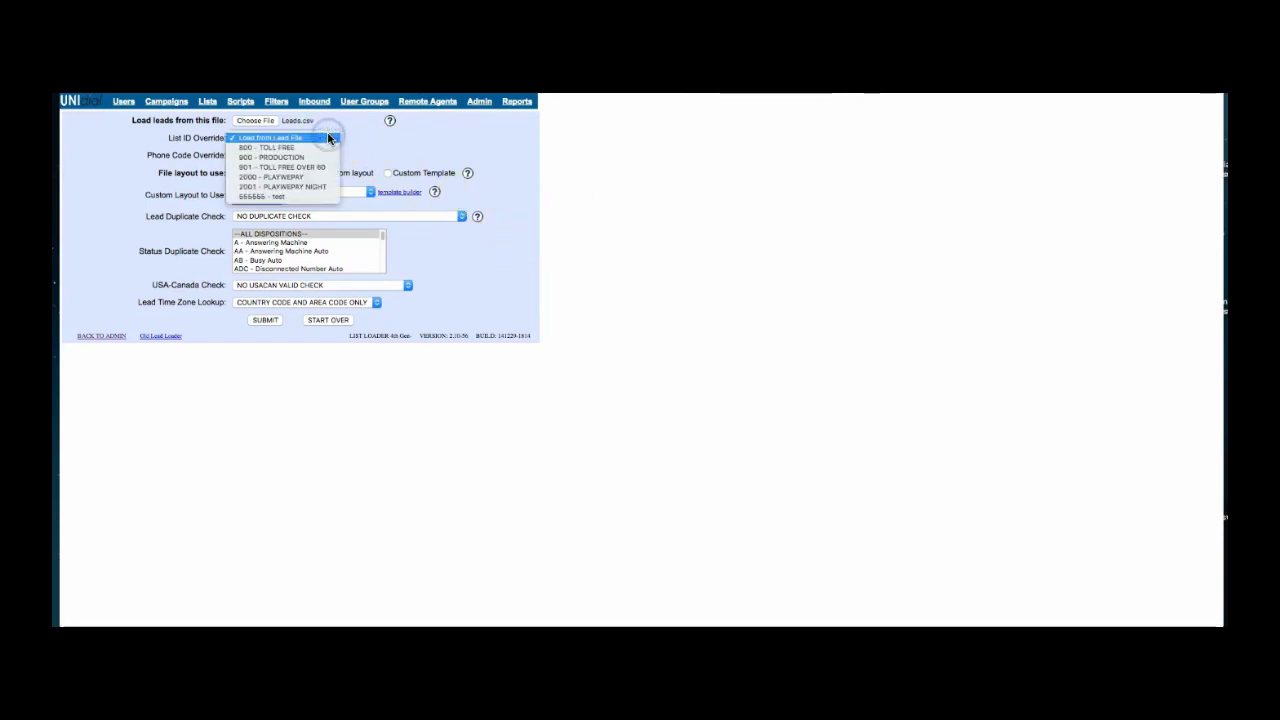
pyautogui.click(283, 197)
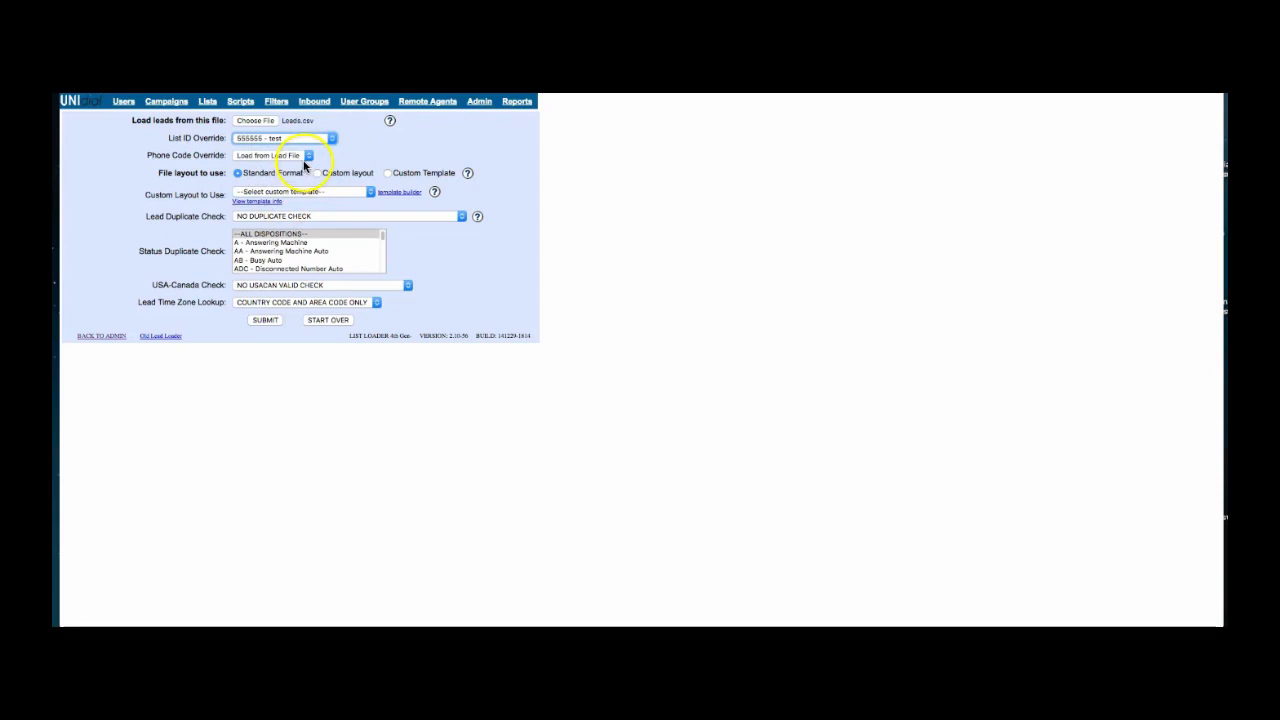
pyautogui.click(304, 157)
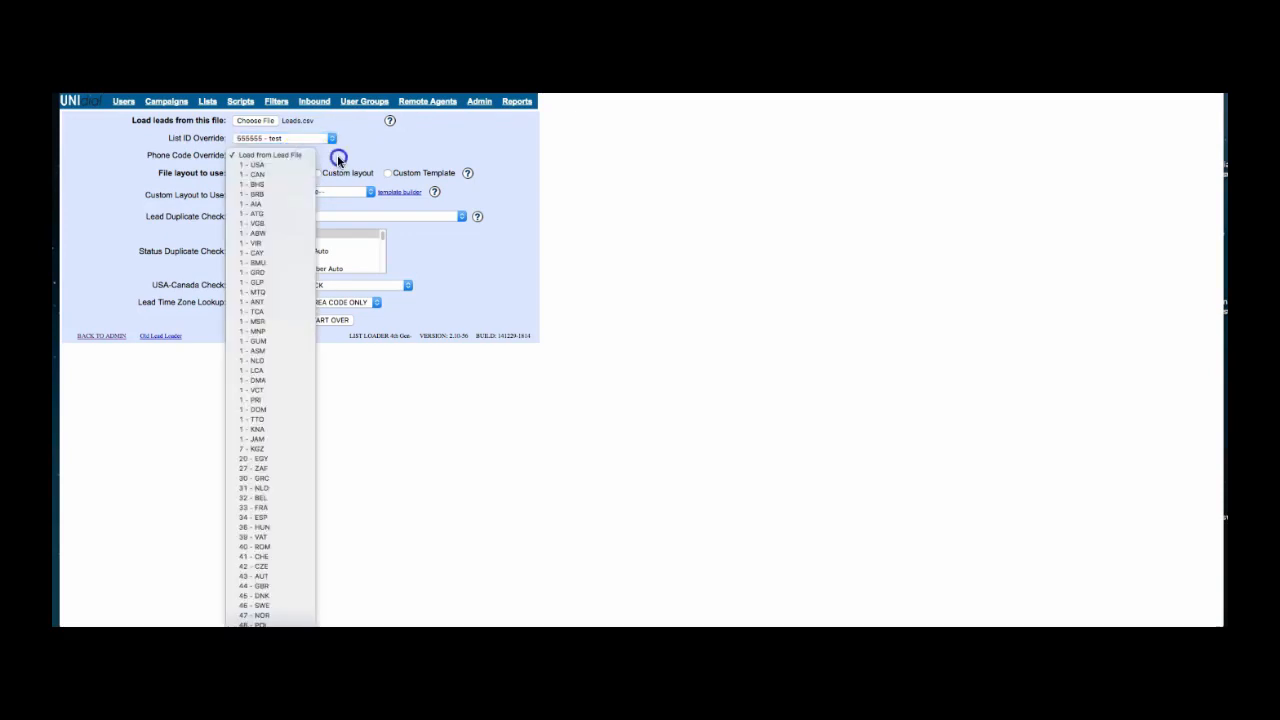
pyautogui.click(338, 158)
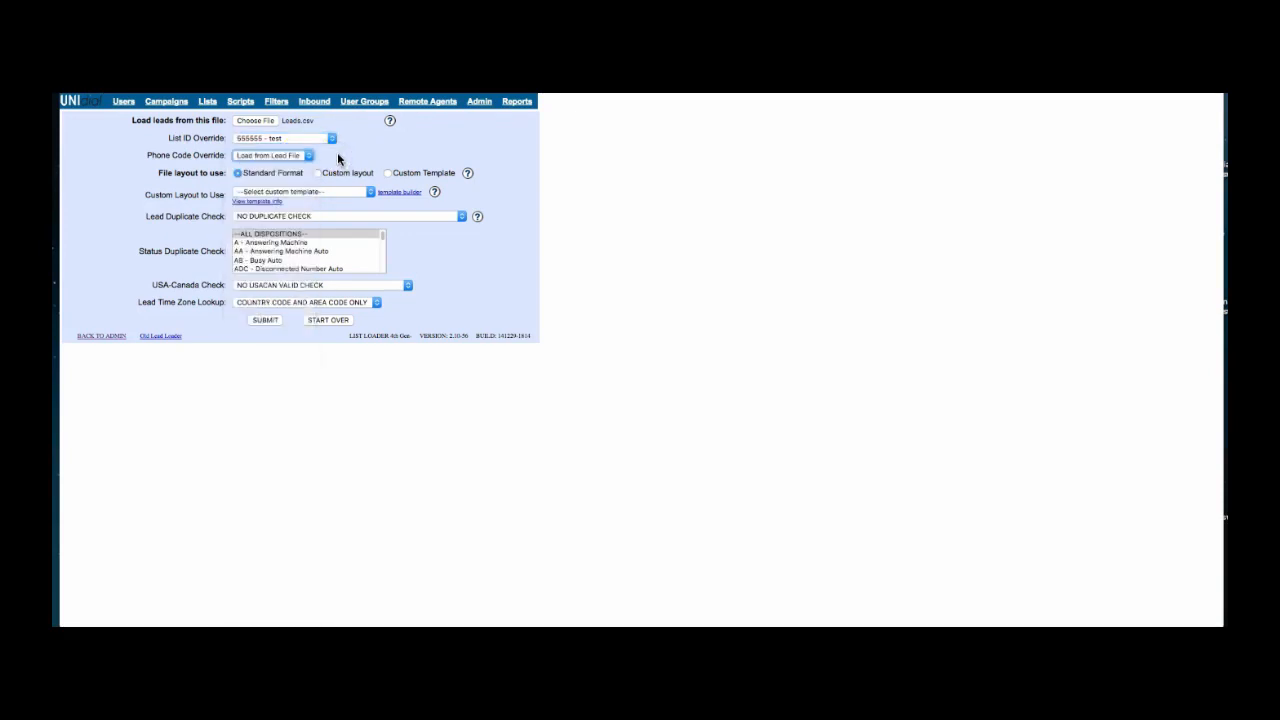
# Use the Custom layout for the file, keep Lead Duplicate Check on NO DUPLICATE CHECK and submit the lead file.
pyautogui.click(318, 173)
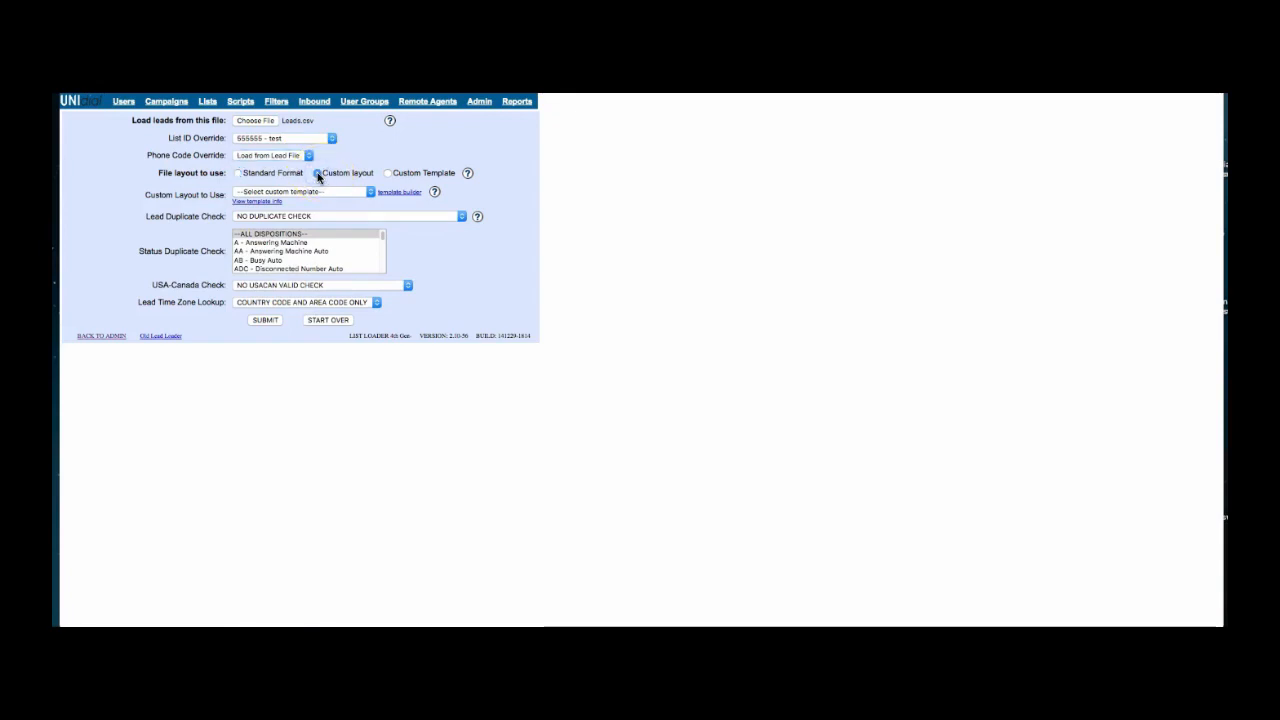
pyautogui.click(323, 216)
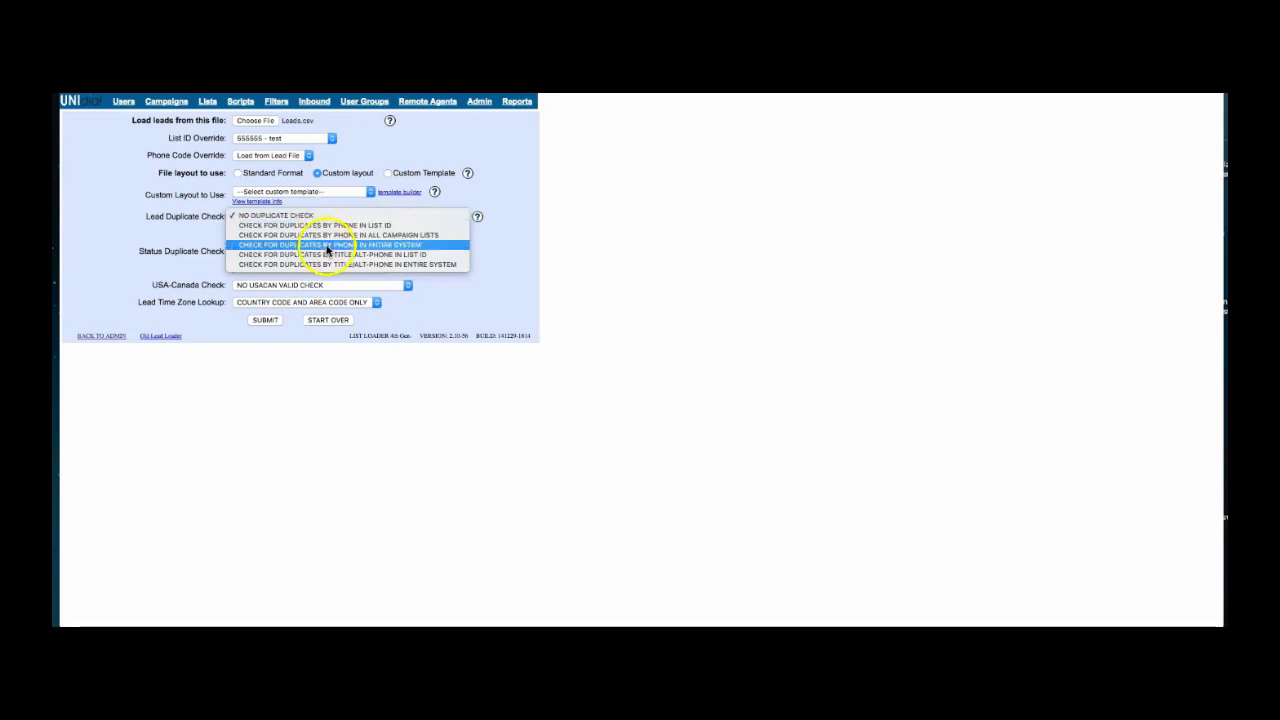
pyautogui.click(320, 216)
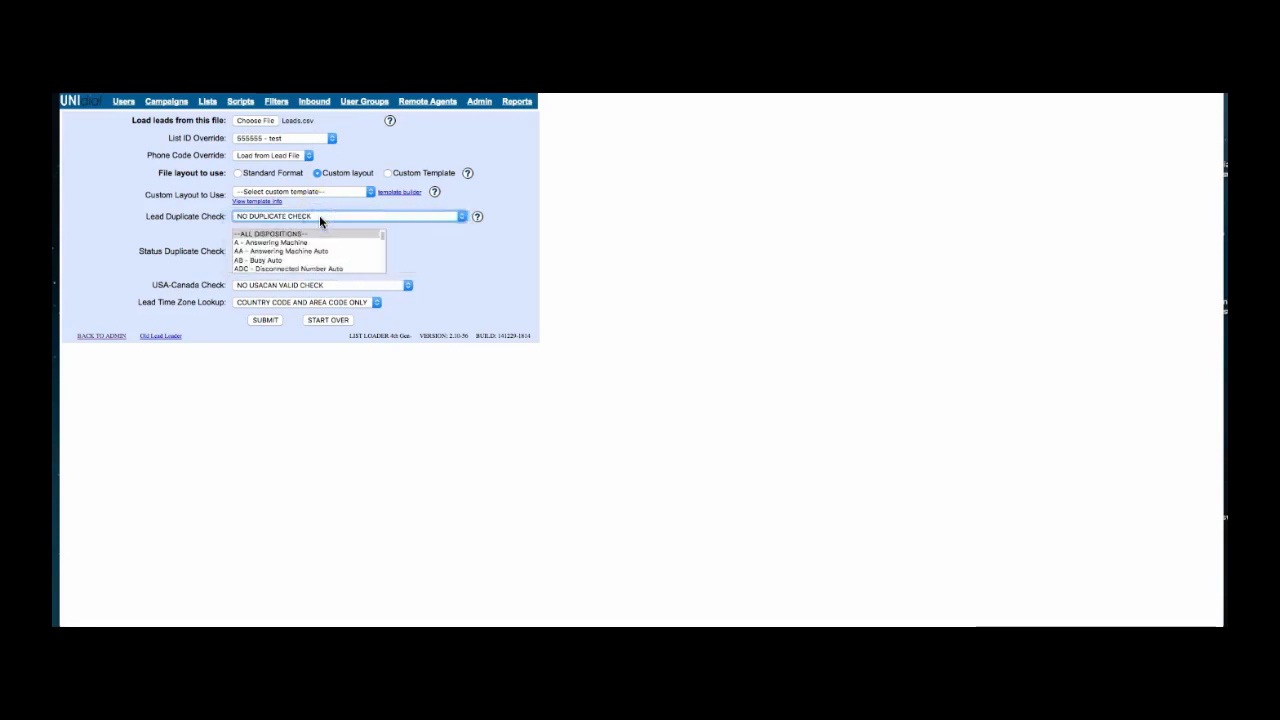
pyautogui.click(266, 321)
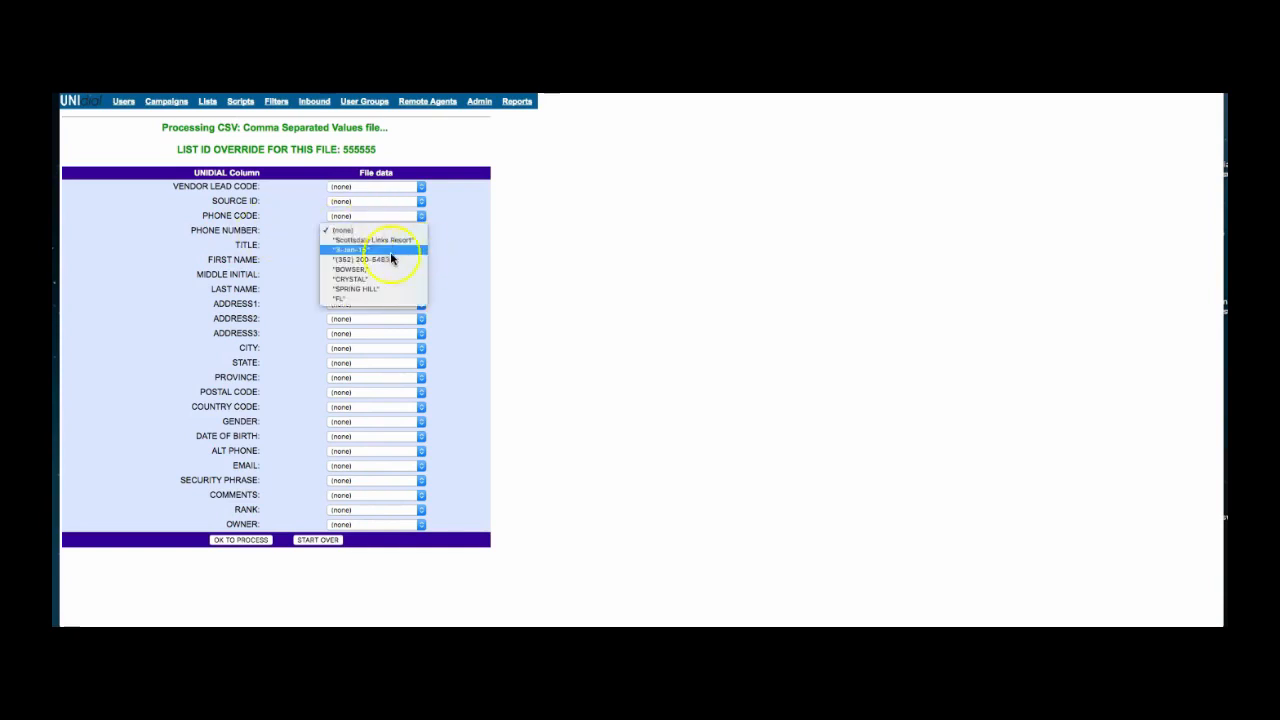
# Map Phone Number to the file's phone column, First Name to its first name-data column and Last Name to its second.
pyautogui.click(385, 262)
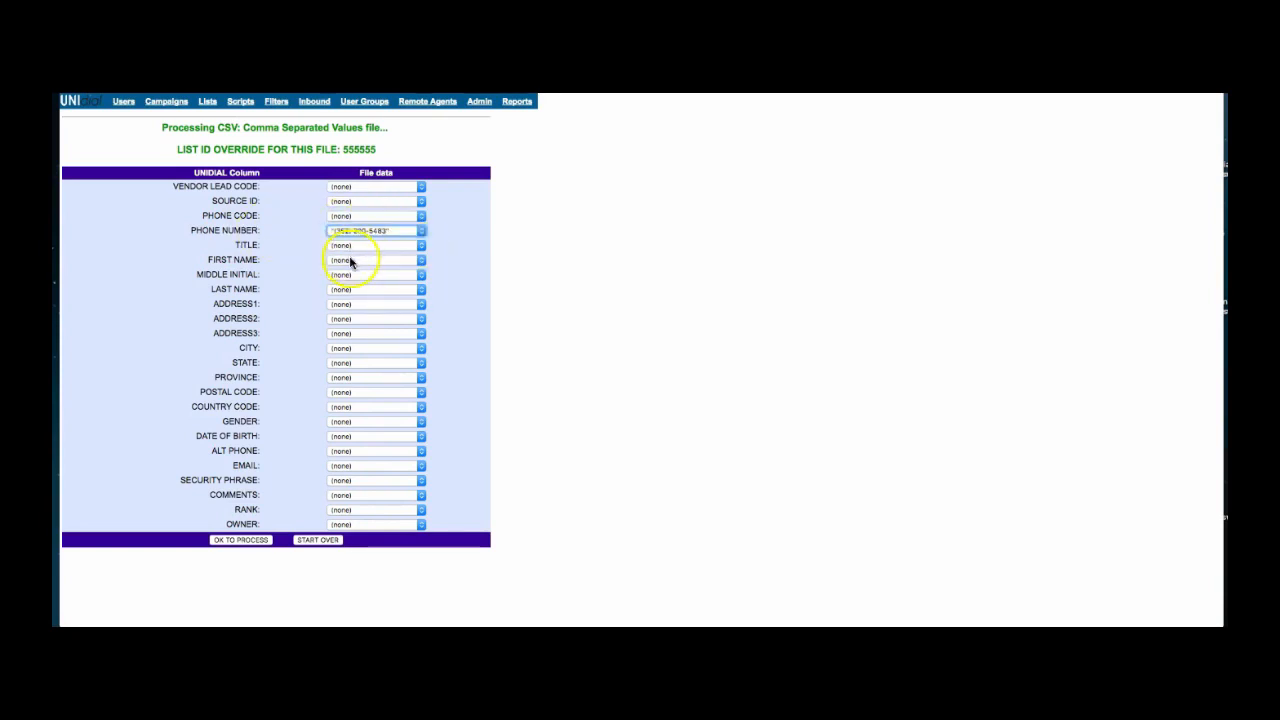
pyautogui.click(350, 261)
pyautogui.click(362, 300)
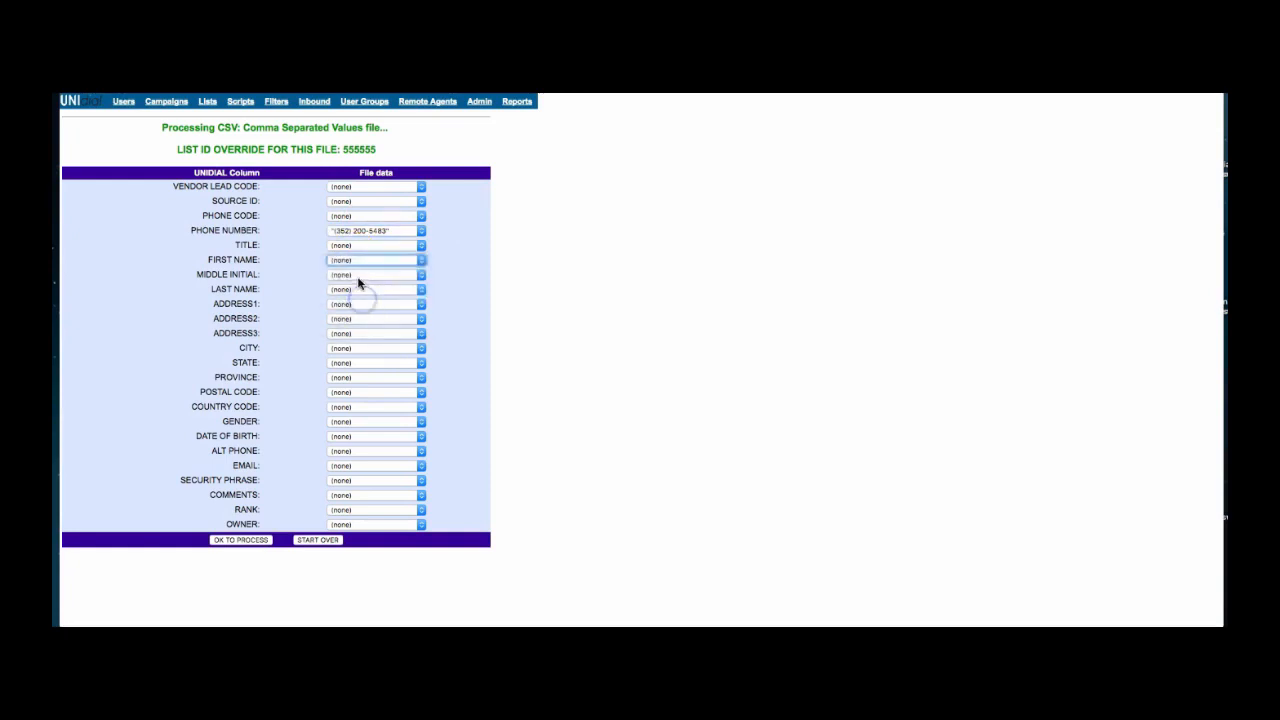
pyautogui.click(352, 290)
pyautogui.click(364, 336)
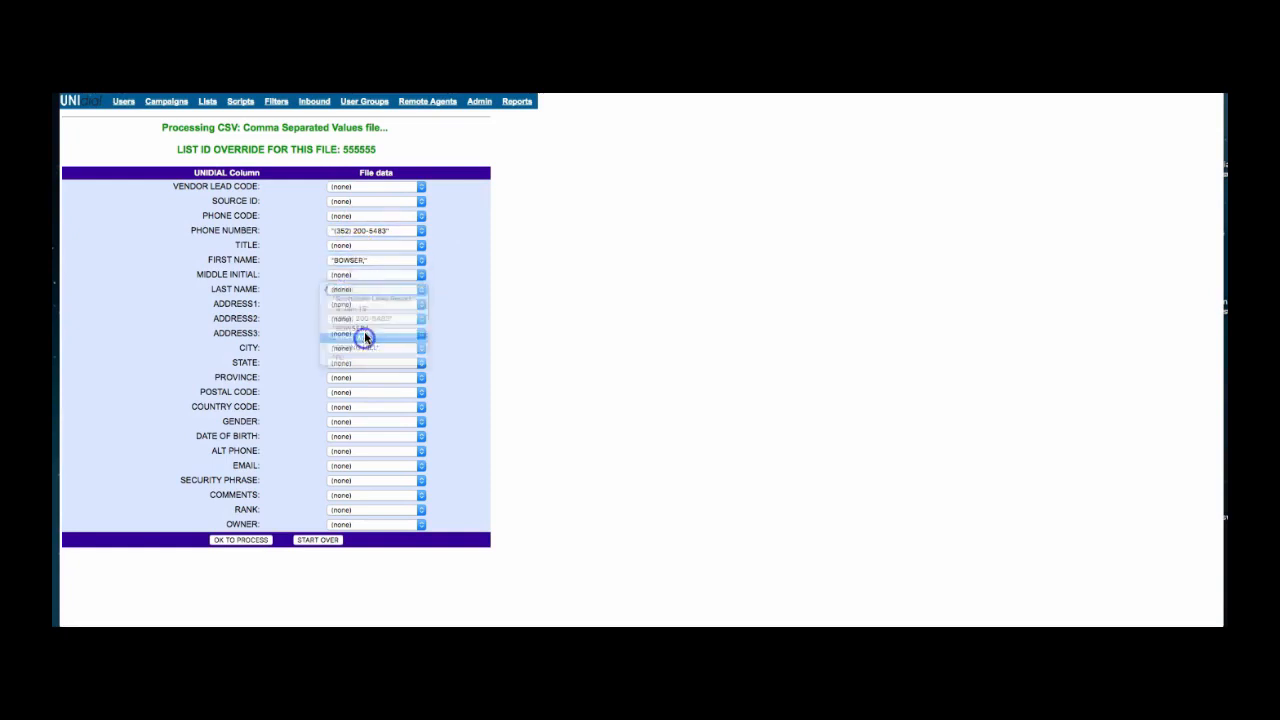
# Map the City field to the "SPRING HILL" file column and open the column choices for State.
pyautogui.click(352, 347)
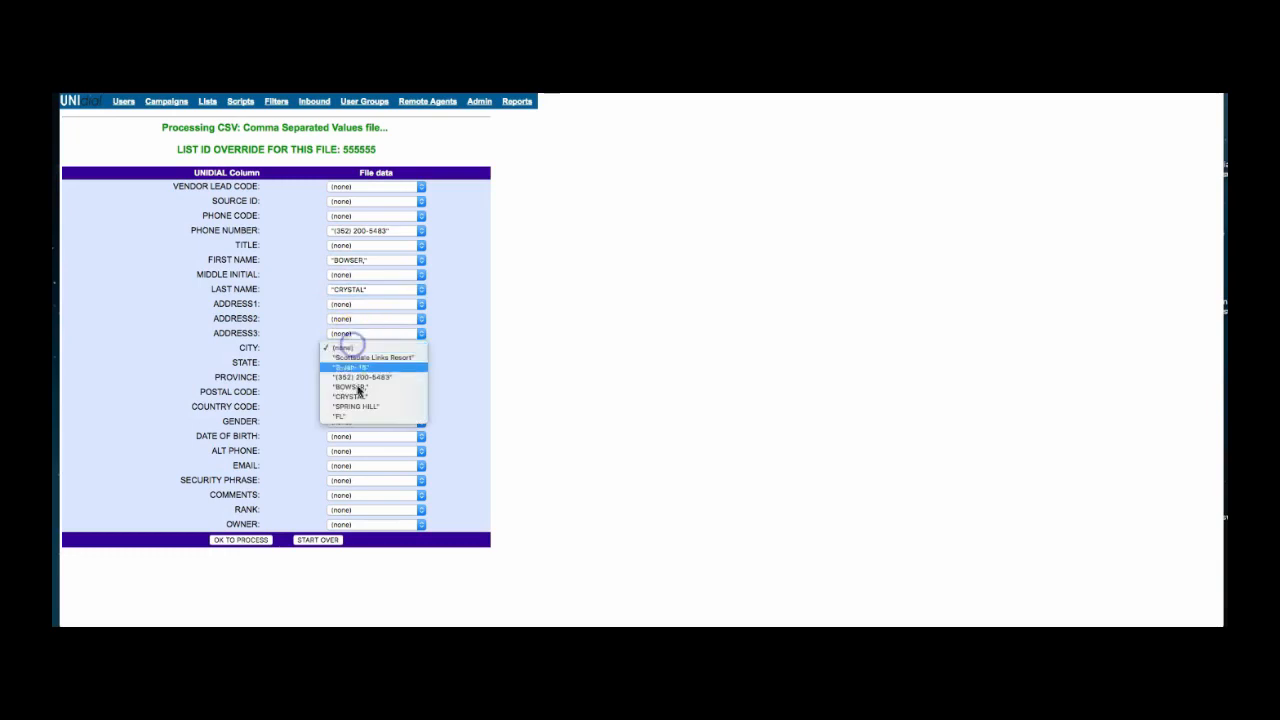
pyautogui.click(360, 407)
pyautogui.click(350, 364)
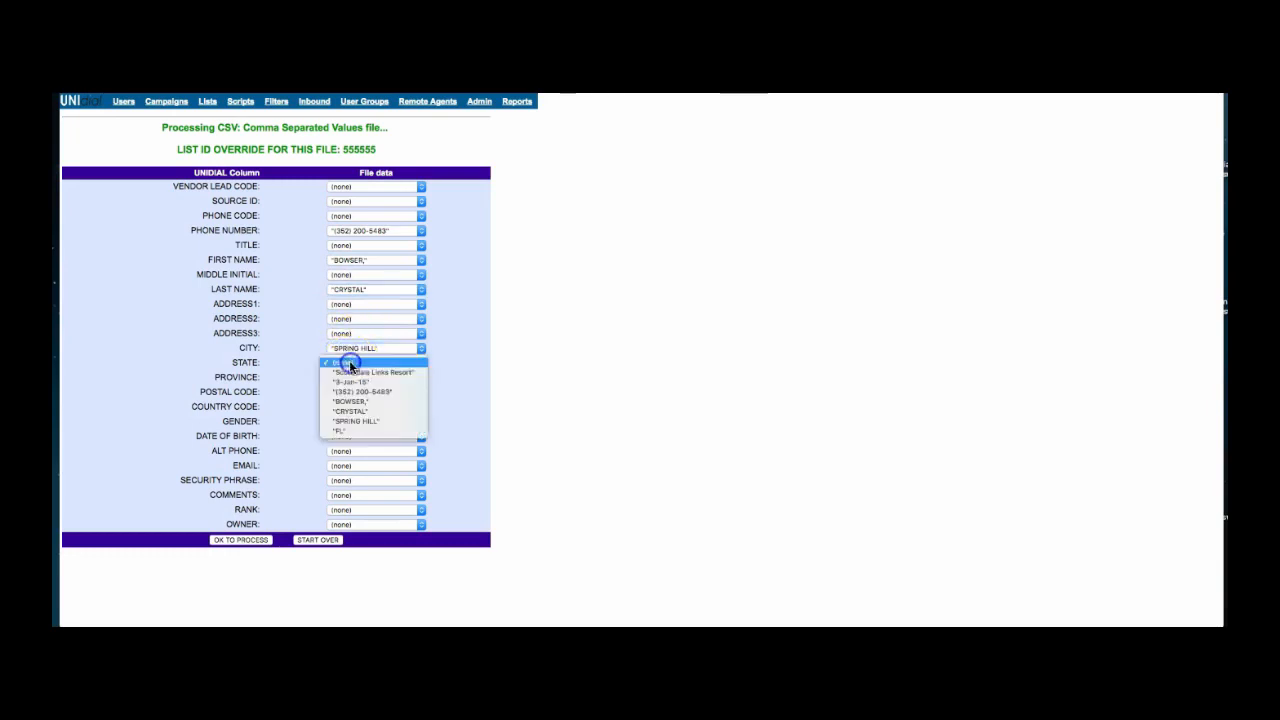